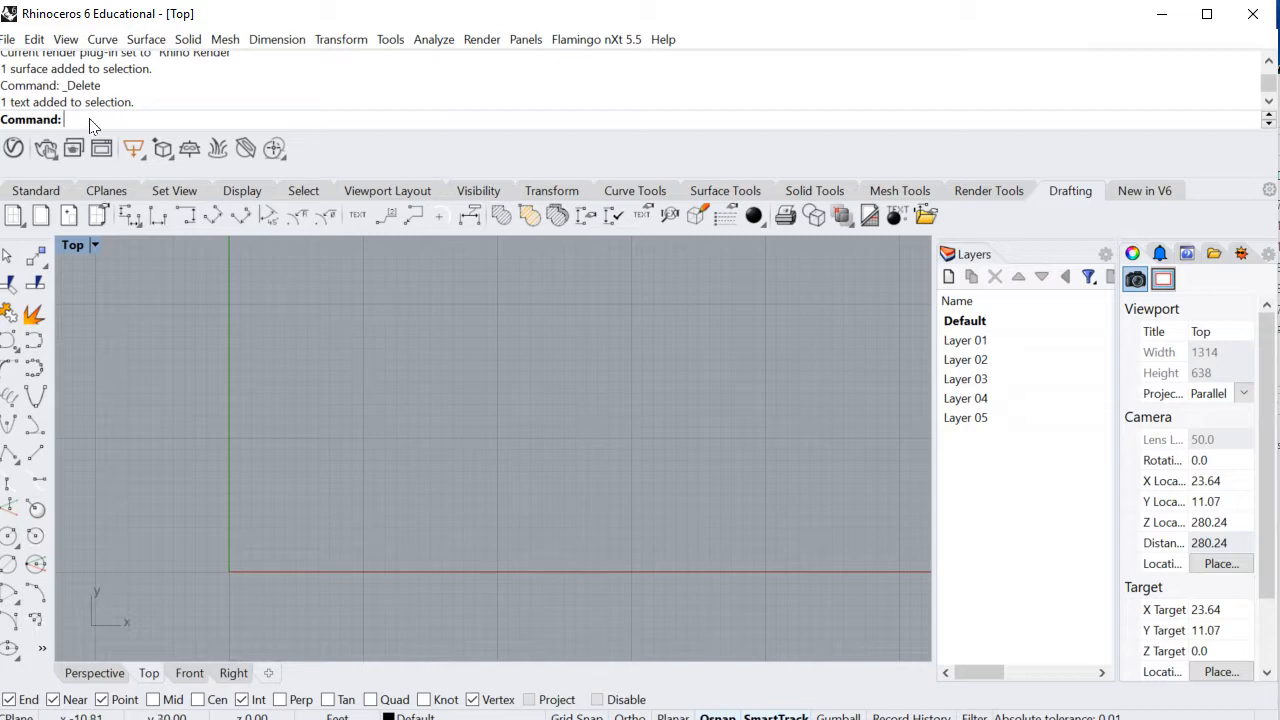
Step: Insert the picture "Williams park with a 10 by 10 grid" near the origin in the Top view, about 53 feet wide
{"action": "type", "text": "Picture"}
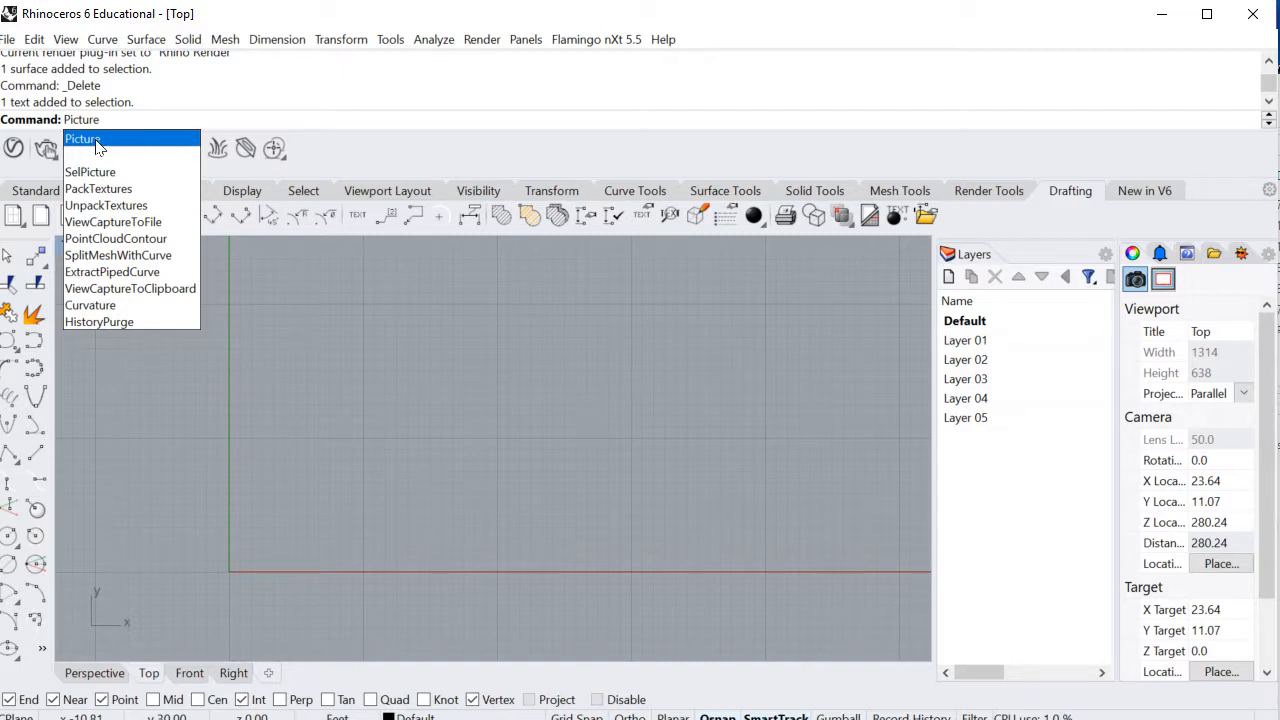
{"action": "left_click", "coordinate": [98, 140]}
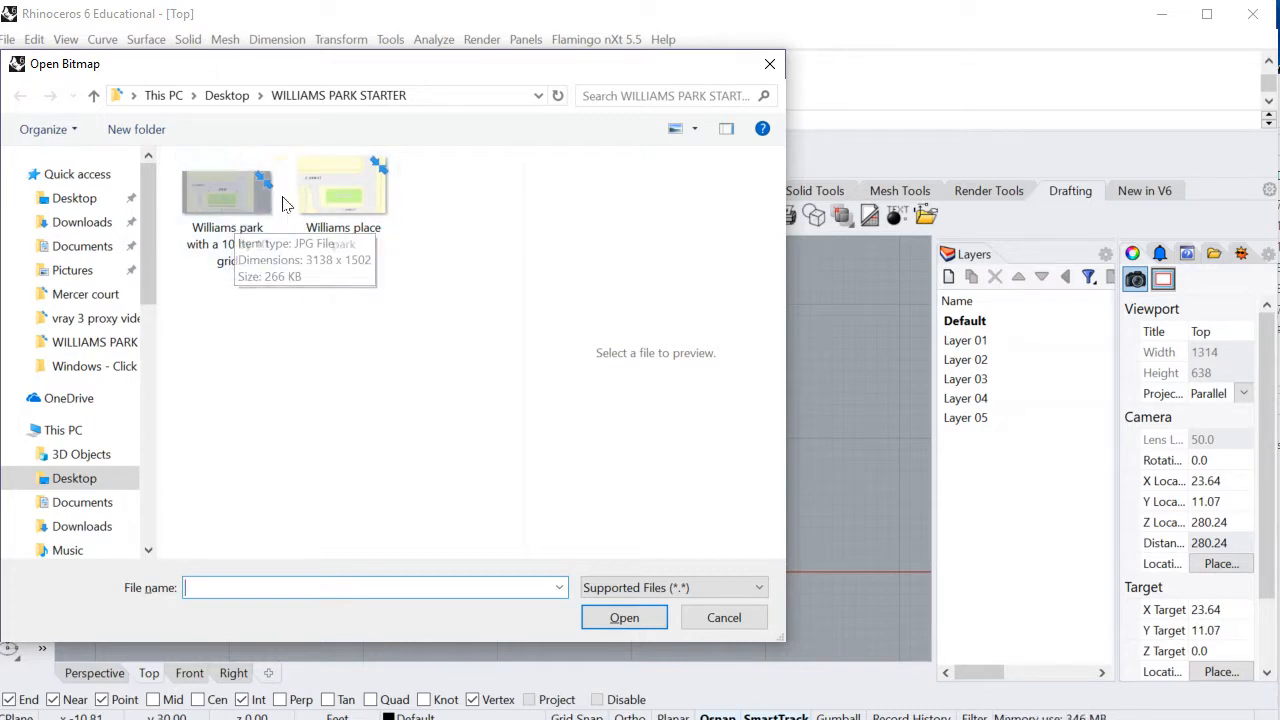
{"action": "left_click", "coordinate": [228, 199]}
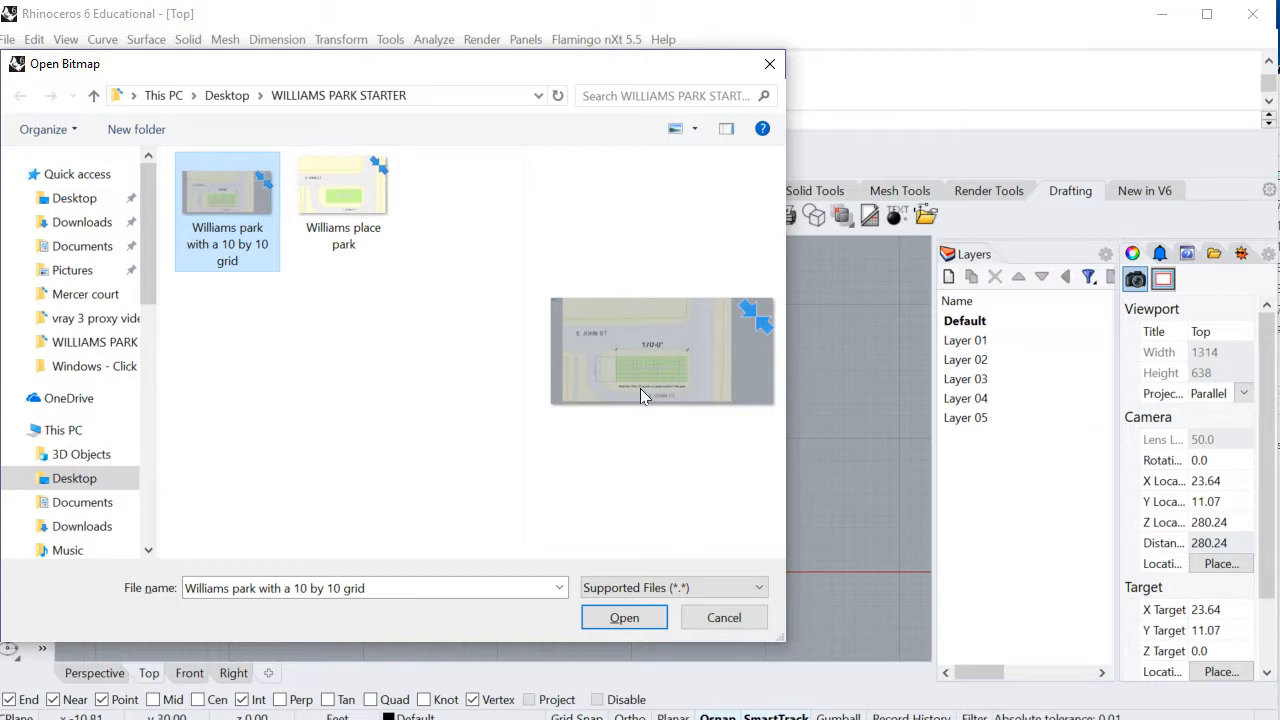
{"action": "left_click", "coordinate": [624, 617]}
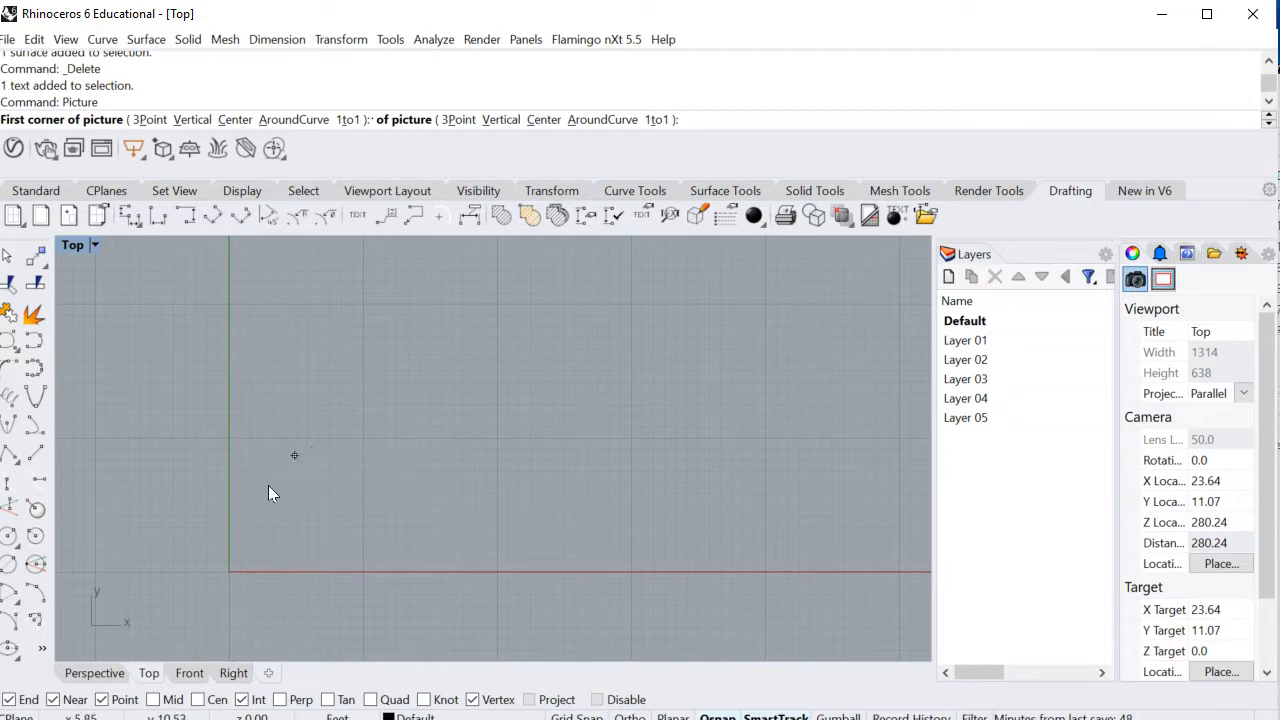
{"action": "left_click", "coordinate": [238, 562]}
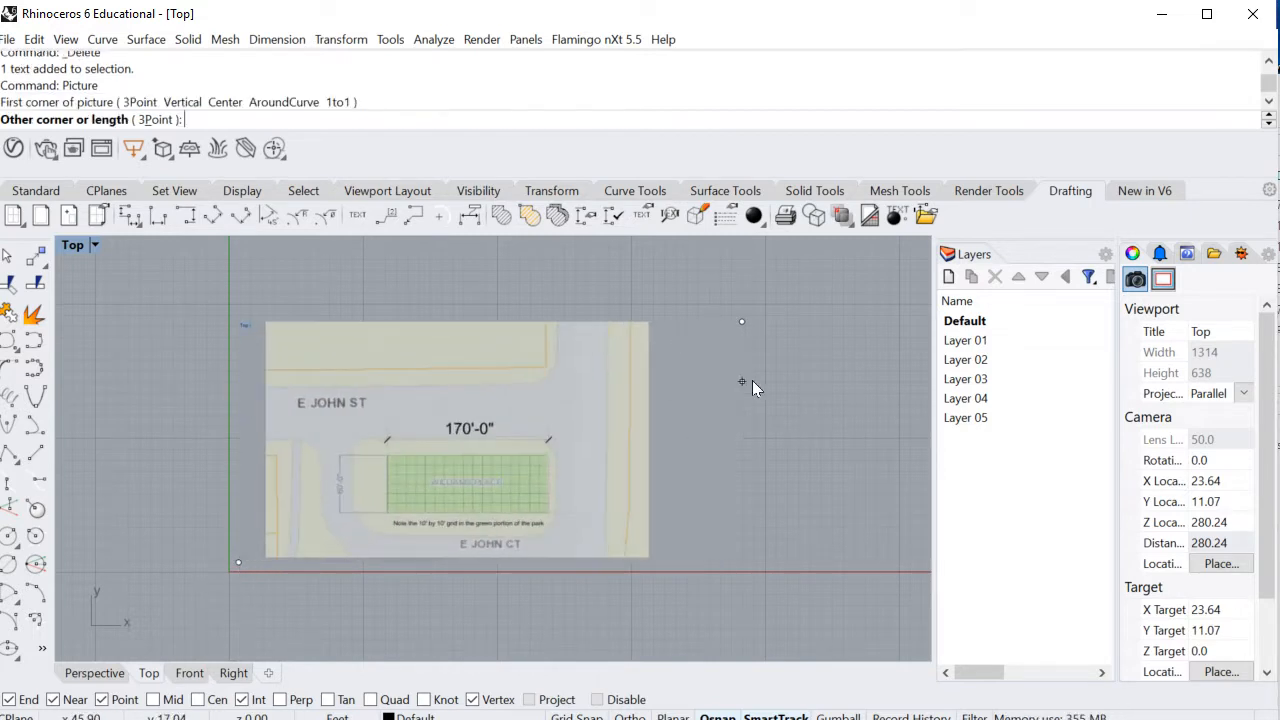
{"action": "left_click", "coordinate": [833, 332]}
Step: Inspect the placed picture's object description with the What command
{"action": "scroll", "coordinate": [705, 410], "scroll_direction": "down", "scroll_amount": 3}
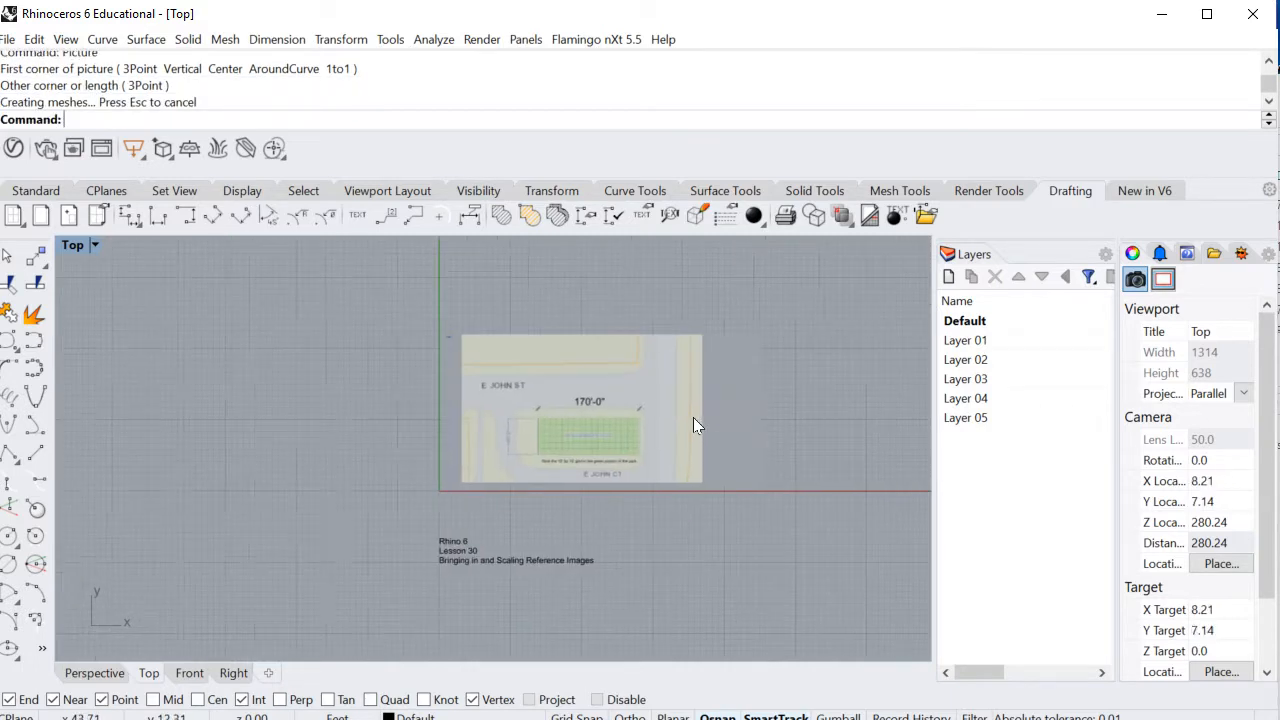
{"action": "right_click_drag", "start_coordinate": [693, 417], "coordinate": [530, 431]}
{"action": "scroll", "coordinate": [510, 398], "scroll_direction": "up", "scroll_amount": 5}
{"action": "scroll", "coordinate": [505, 395], "scroll_direction": "down", "scroll_amount": 5}
{"action": "scroll", "coordinate": [466, 404], "scroll_direction": "up", "scroll_amount": 4}
{"action": "scroll", "coordinate": [466, 404], "scroll_direction": "down", "scroll_amount": 2}
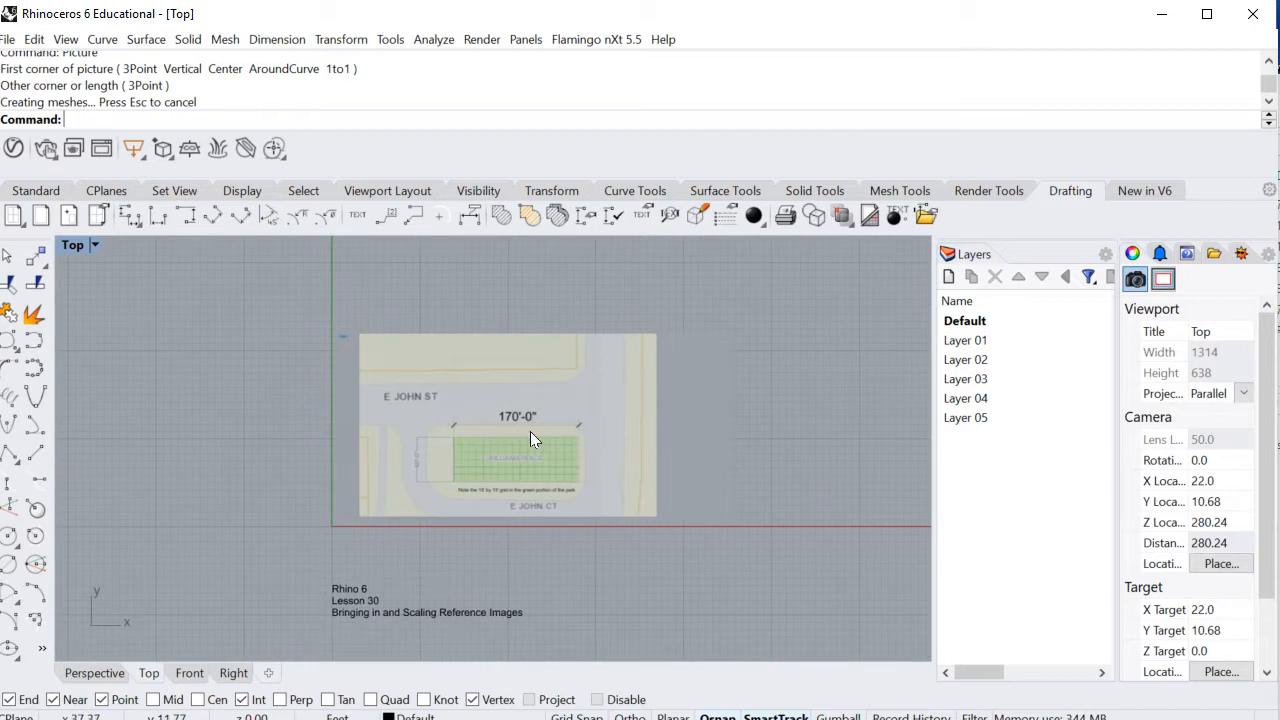
{"action": "left_click", "coordinate": [452, 414]}
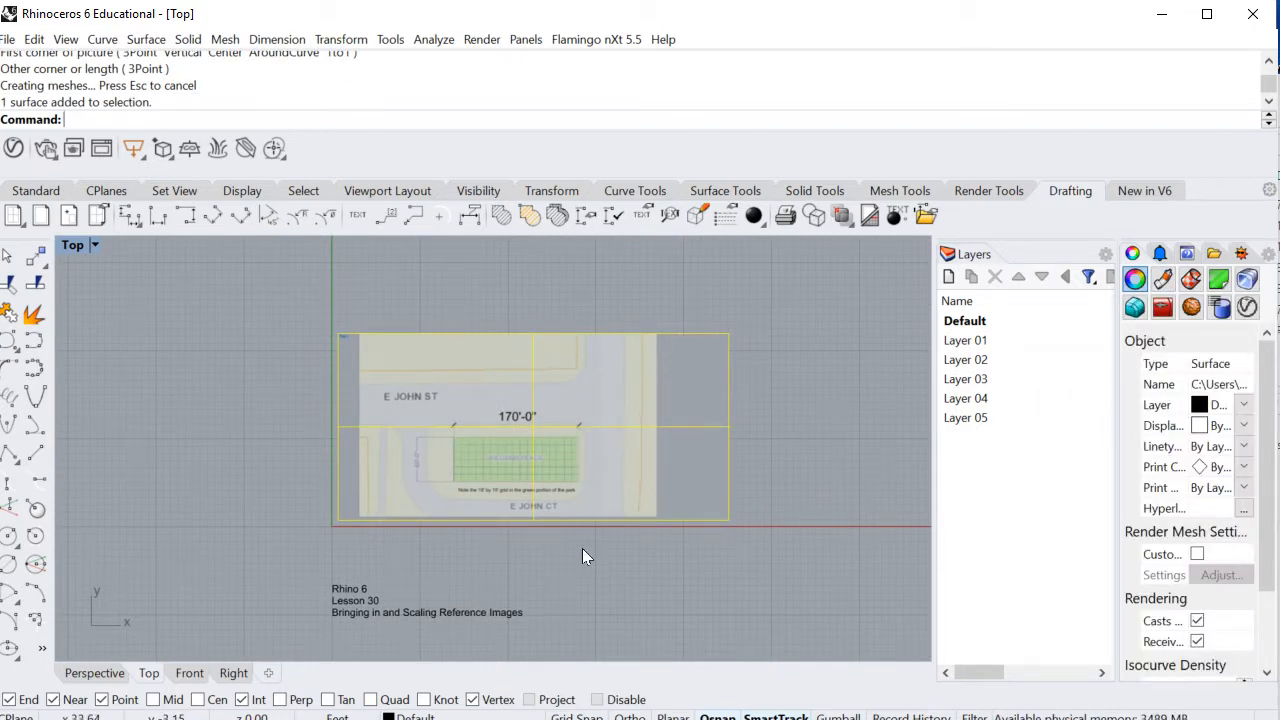
{"action": "type", "text": "What"}
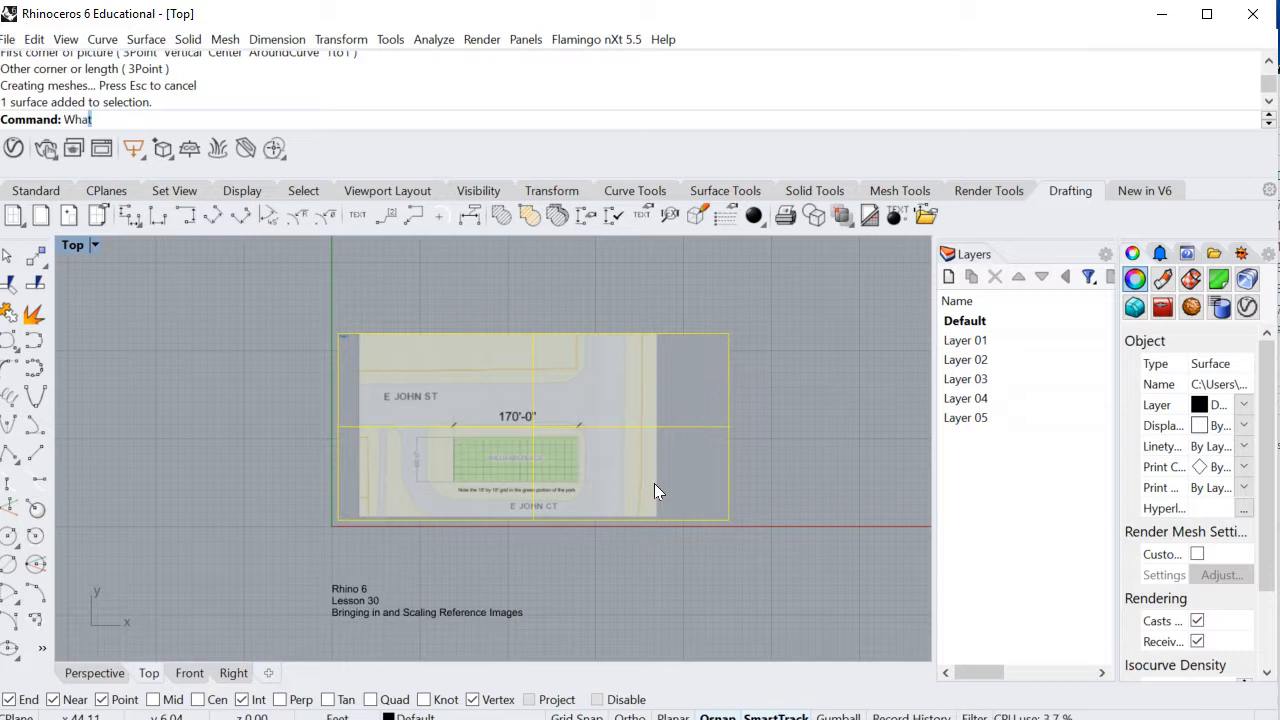
{"action": "key", "text": "Return"}
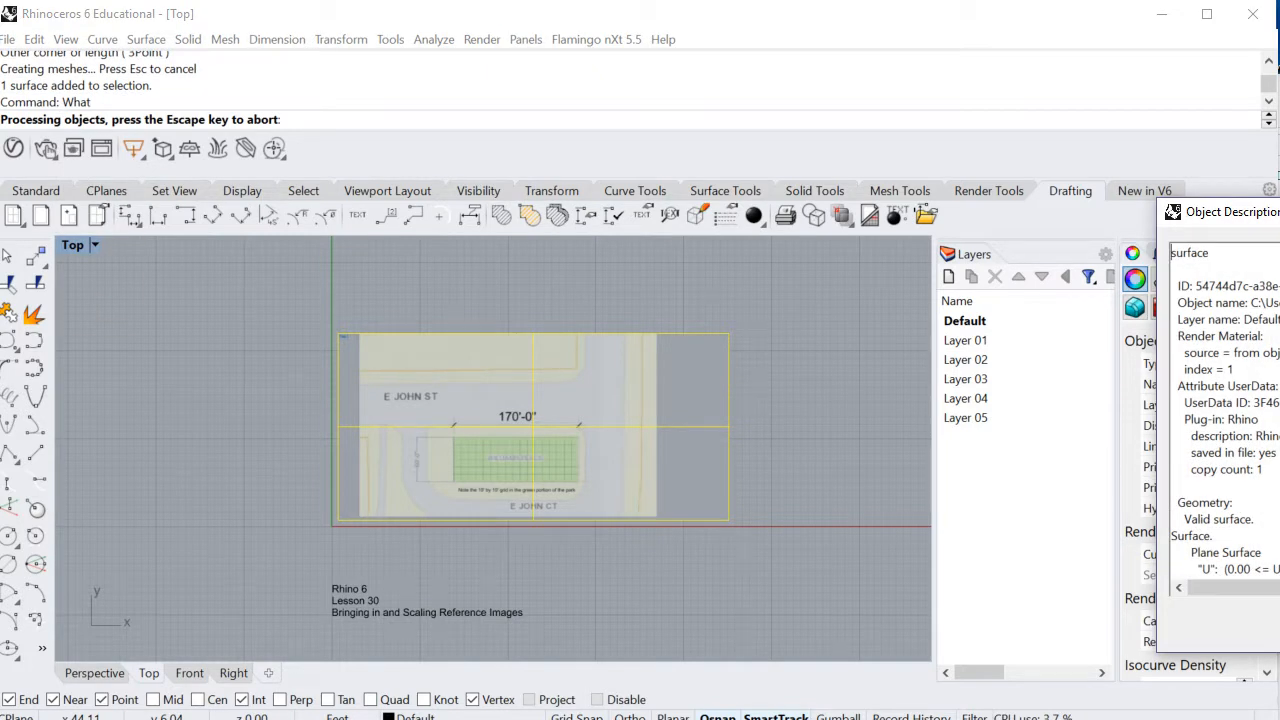
{"action": "left_click_drag", "start_coordinate": [1230, 211], "coordinate": [616, 167]}
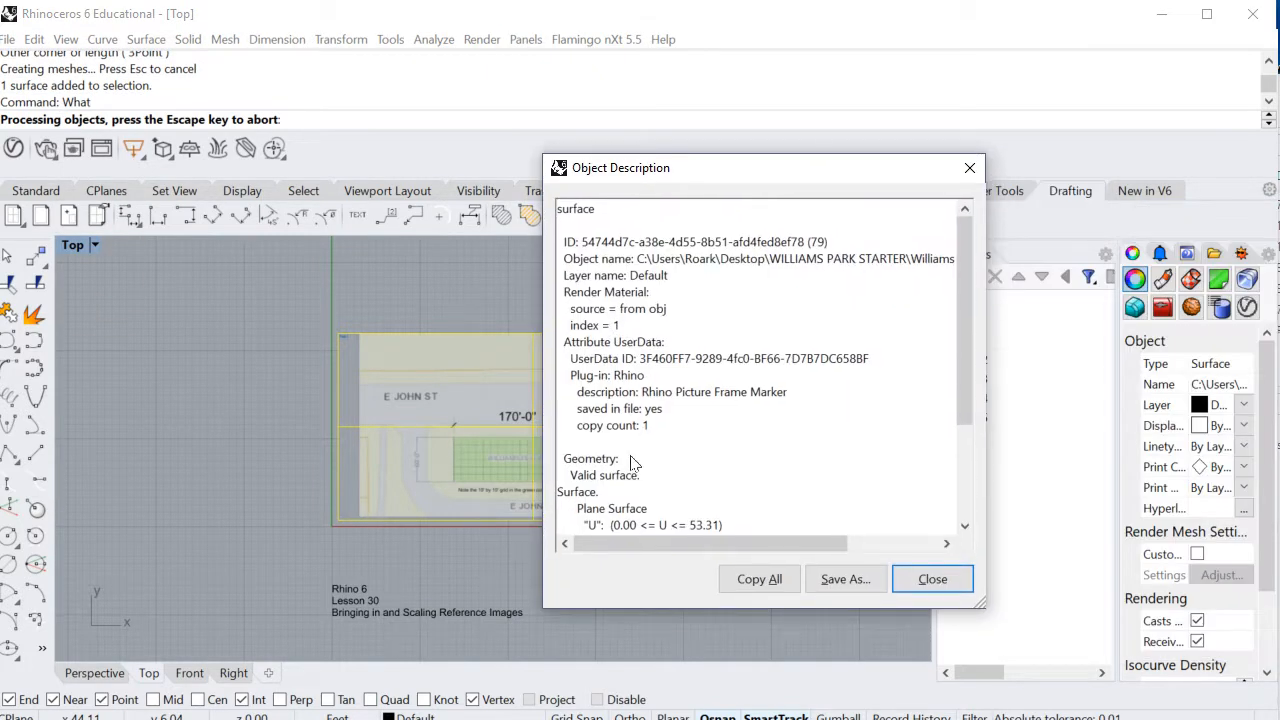
{"action": "left_click", "coordinate": [970, 170]}
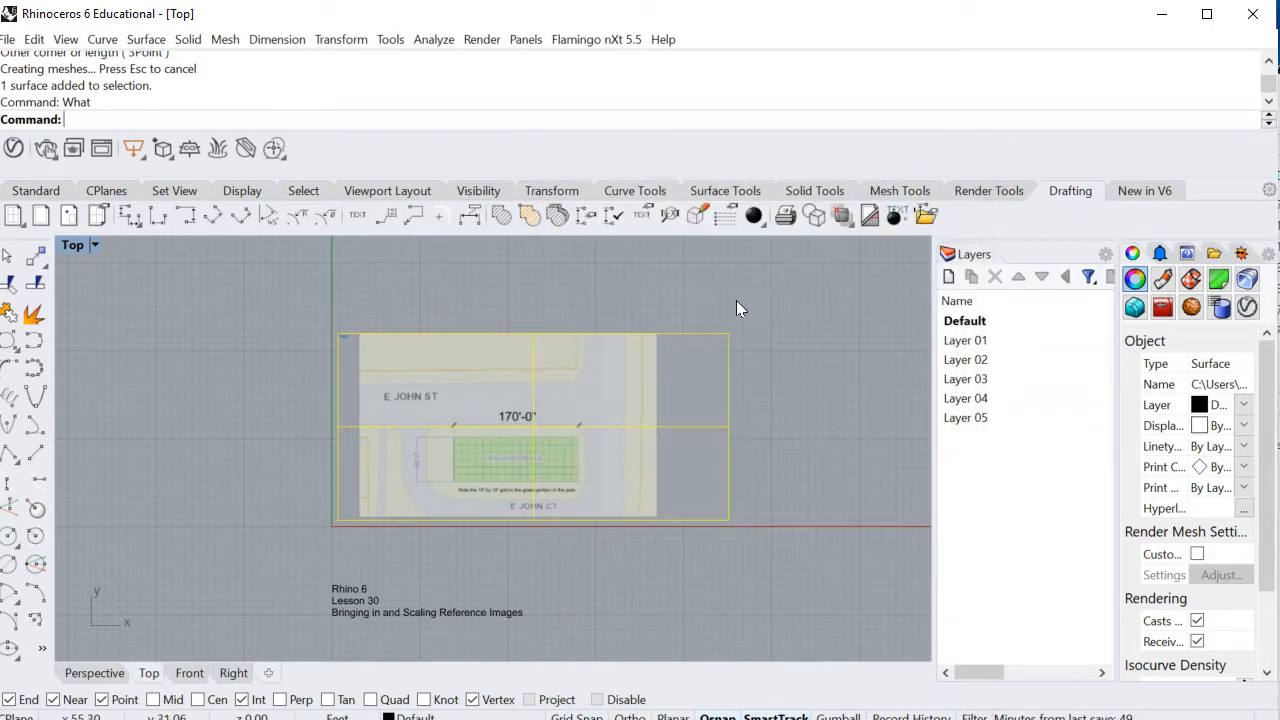
Step: Examine the 170'-0" dimension and the 10' by 10' grid on the park image
{"action": "left_click", "coordinate": [780, 334]}
{"action": "scroll", "coordinate": [769, 335], "scroll_direction": "up", "scroll_amount": 2}
{"action": "scroll", "coordinate": [517, 445], "scroll_direction": "up", "scroll_amount": 4}
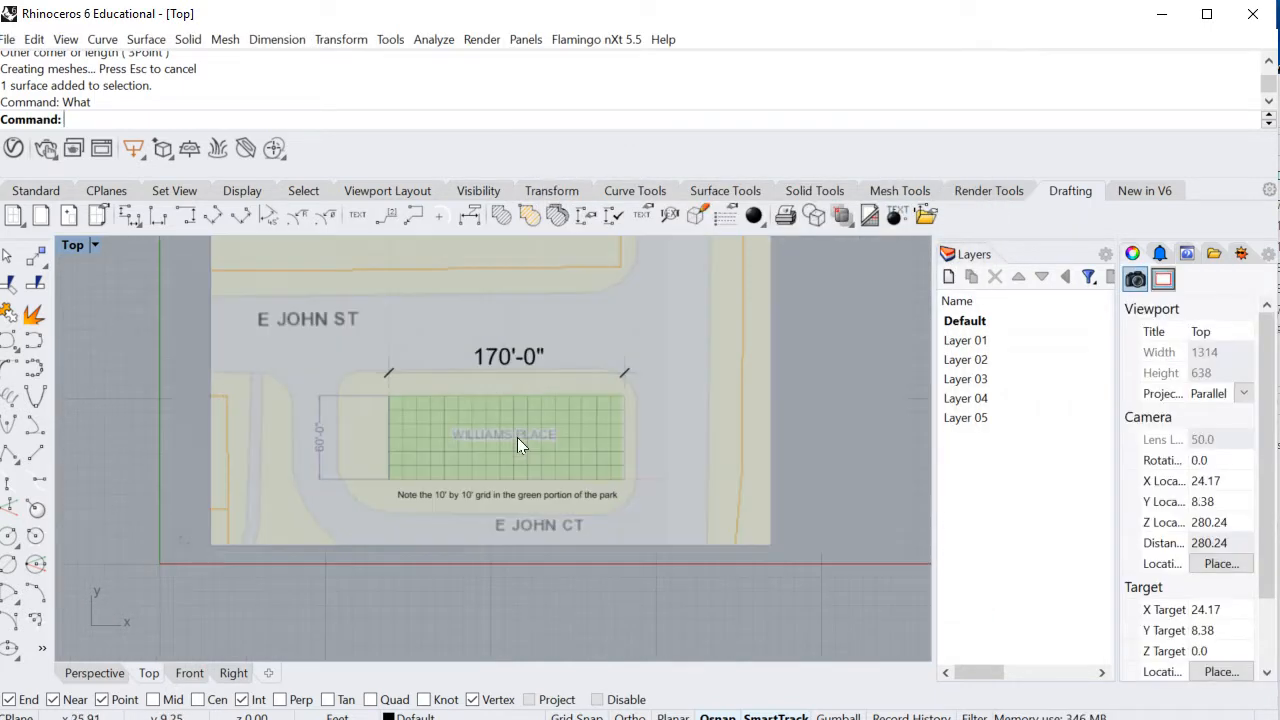
{"action": "scroll", "coordinate": [517, 440], "scroll_direction": "down", "scroll_amount": 2}
{"action": "scroll", "coordinate": [355, 406], "scroll_direction": "up", "scroll_amount": 4}
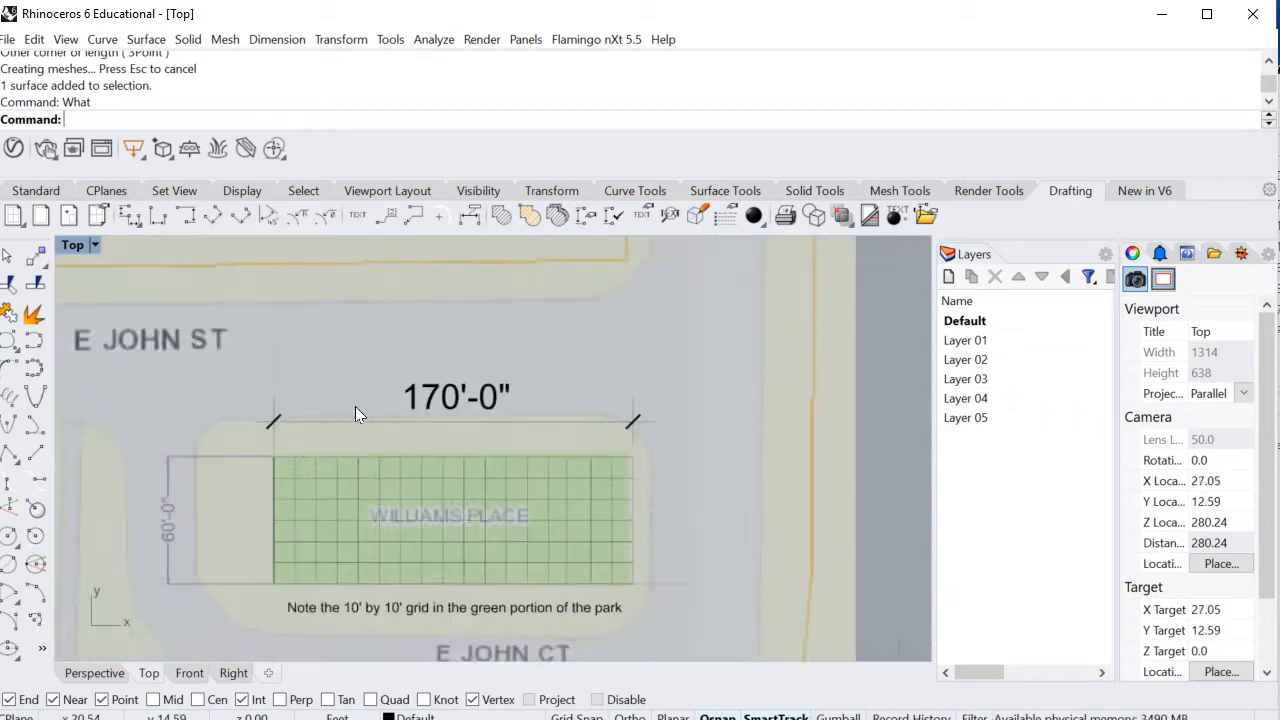
{"action": "scroll", "coordinate": [369, 404], "scroll_direction": "down", "scroll_amount": 4}
{"action": "scroll", "coordinate": [369, 404], "scroll_direction": "up", "scroll_amount": 1}
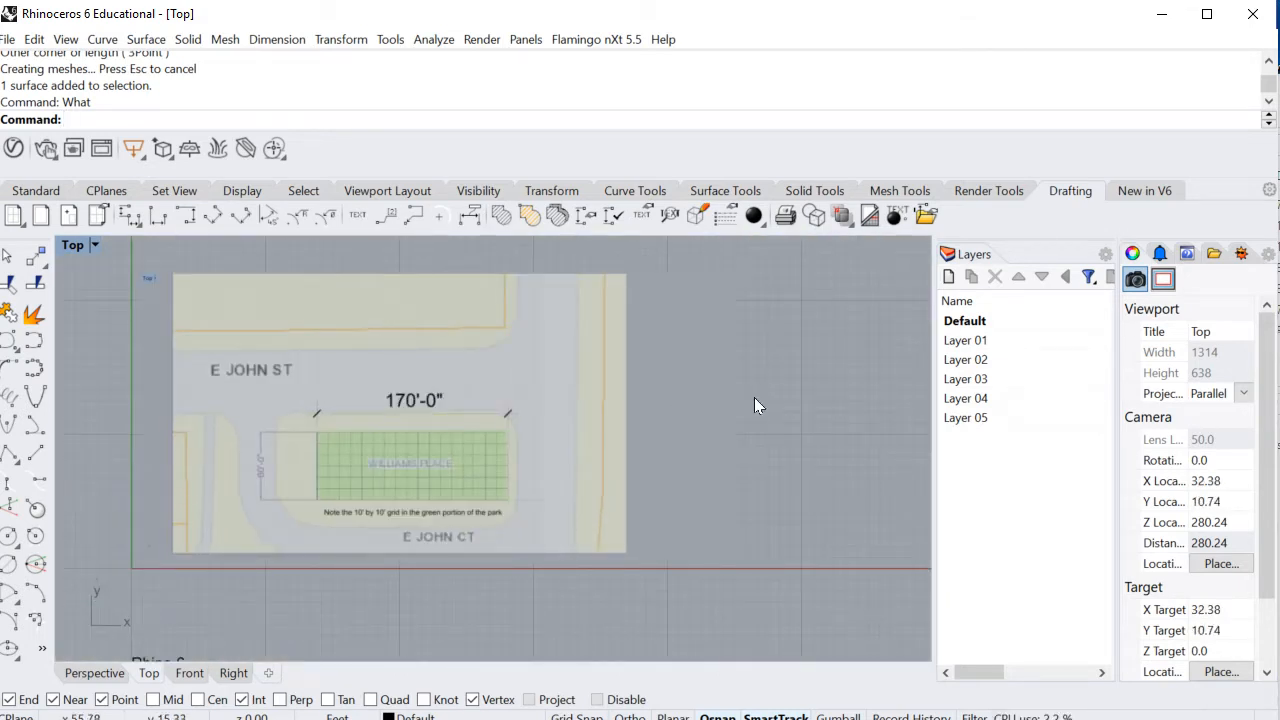
Step: Set the object transparency of the park picture's material to 47%
{"action": "left_click", "coordinate": [446, 413]}
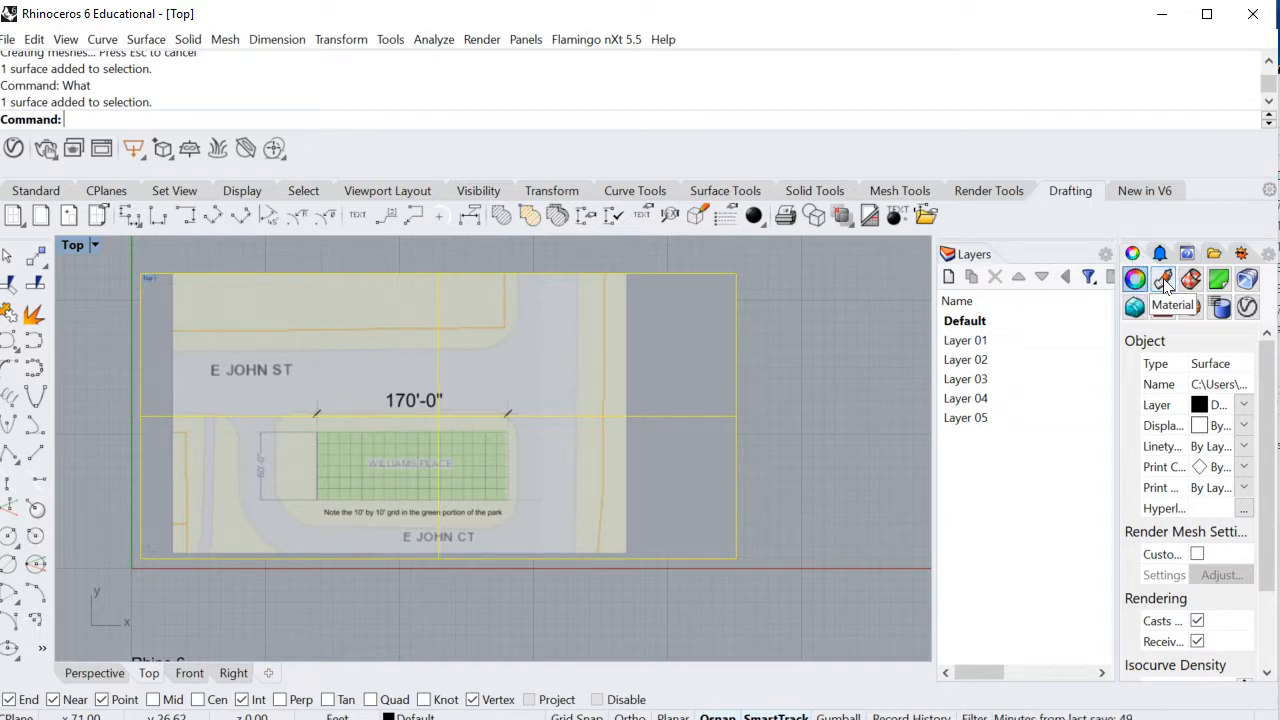
{"action": "left_click", "coordinate": [1163, 282]}
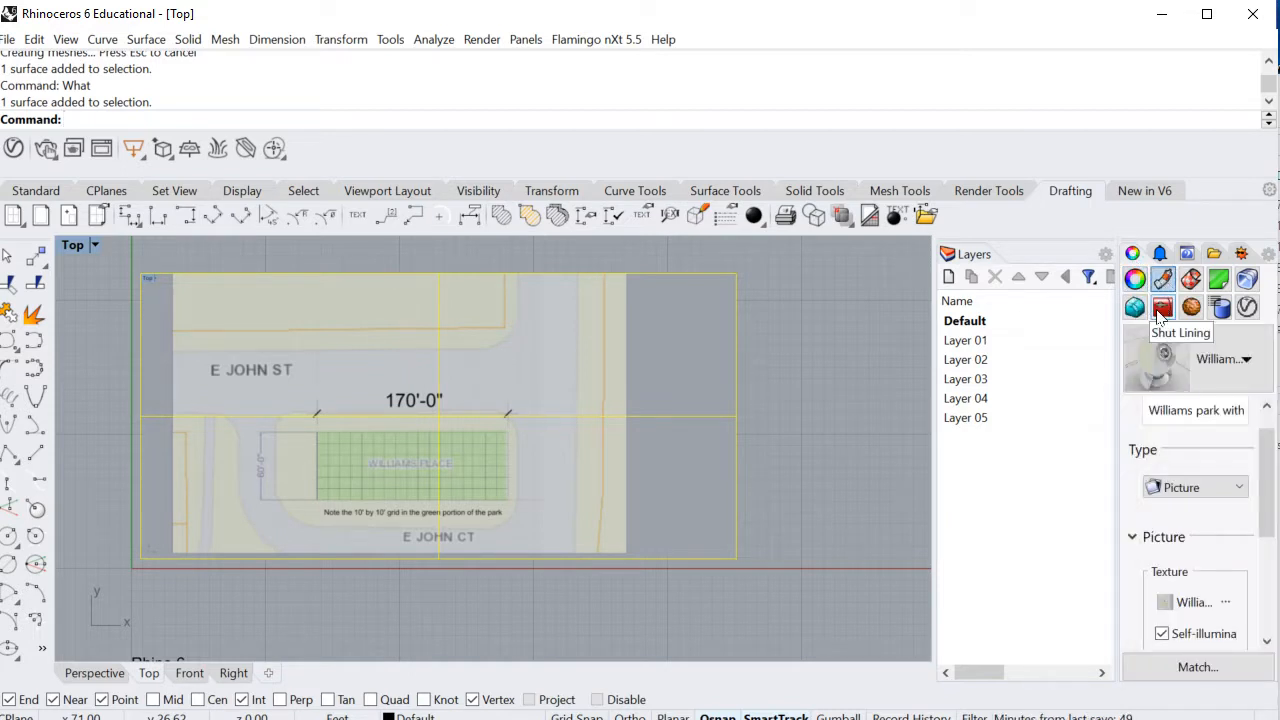
{"action": "left_click_drag", "start_coordinate": [1120, 445], "coordinate": [1000, 447]}
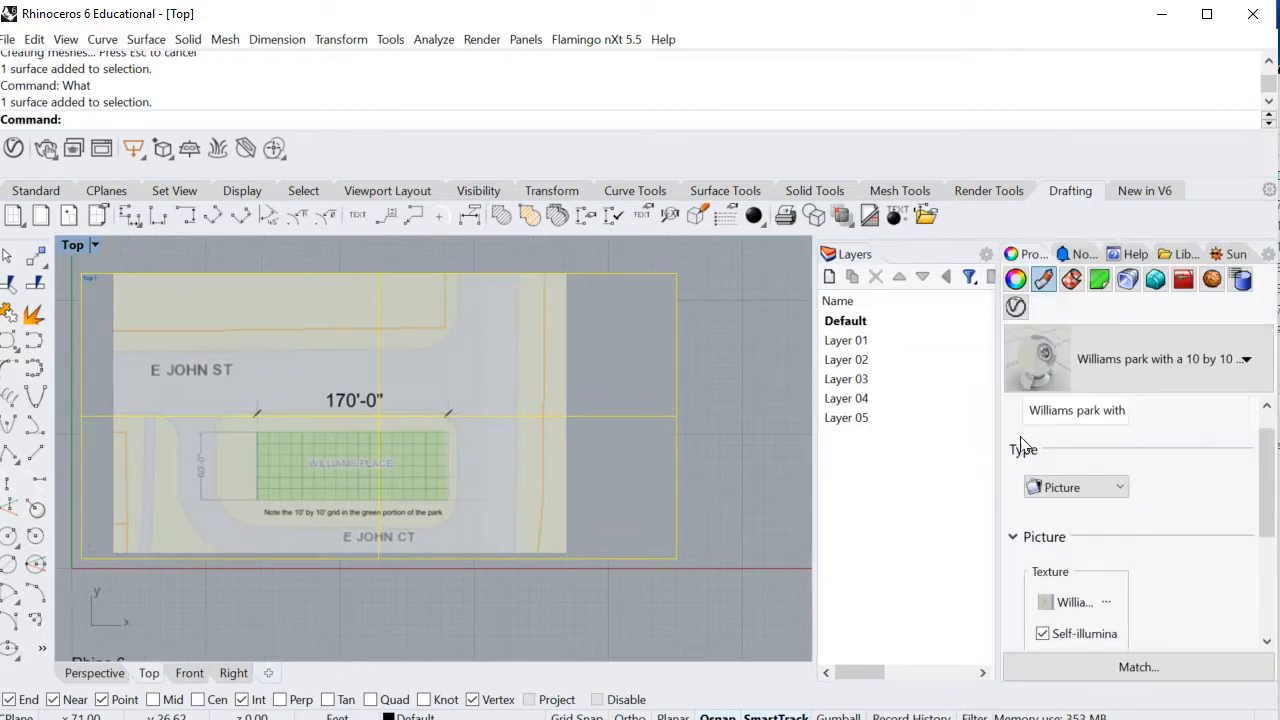
{"action": "left_click_drag", "start_coordinate": [1268, 451], "coordinate": [1270, 451]}
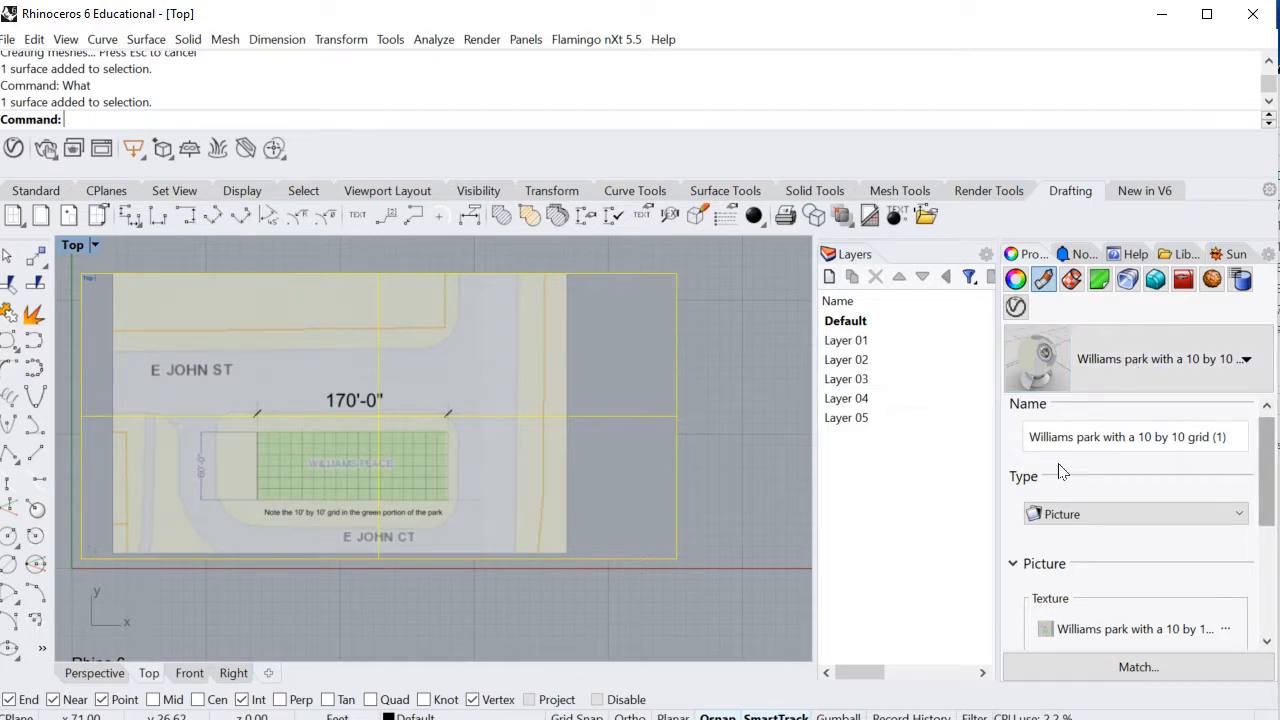
{"action": "left_click_drag", "start_coordinate": [1262, 448], "coordinate": [1265, 557]}
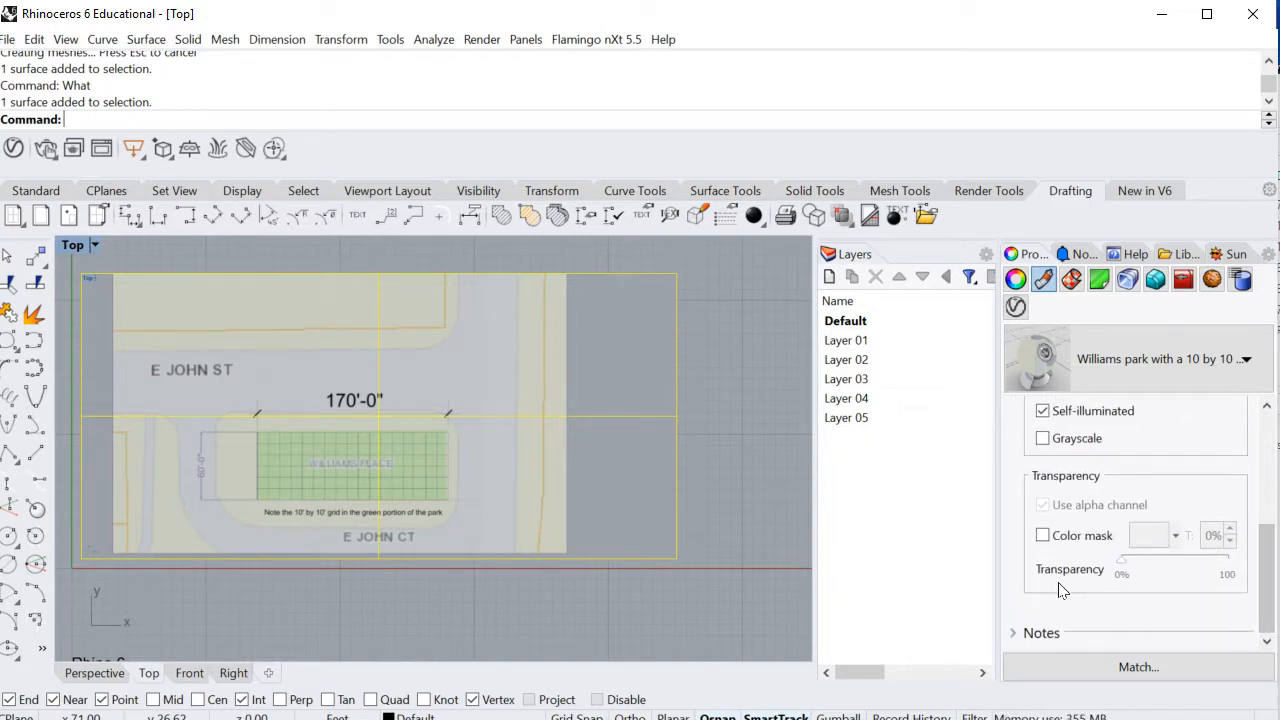
{"action": "left_click_drag", "start_coordinate": [1010, 578], "coordinate": [1090, 585]}
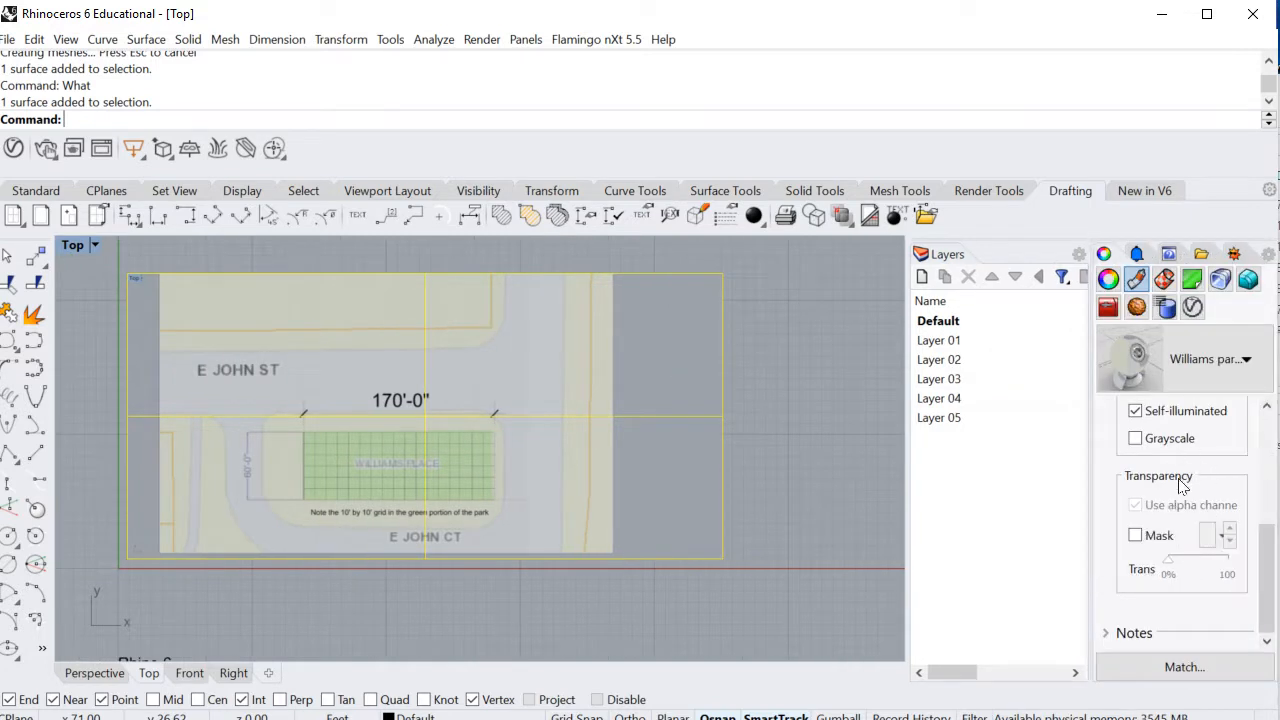
{"action": "mouse_move", "coordinate": [1150, 578]}
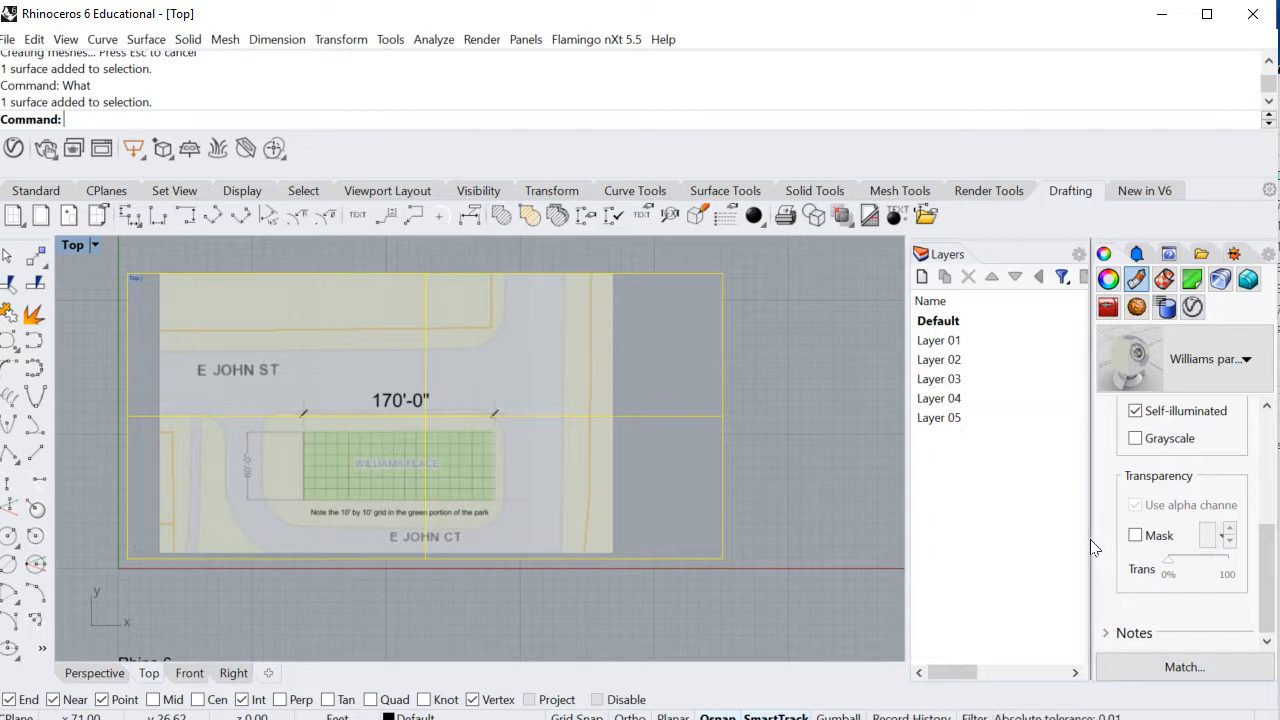
{"action": "left_click_drag", "start_coordinate": [1090, 540], "coordinate": [928, 552]}
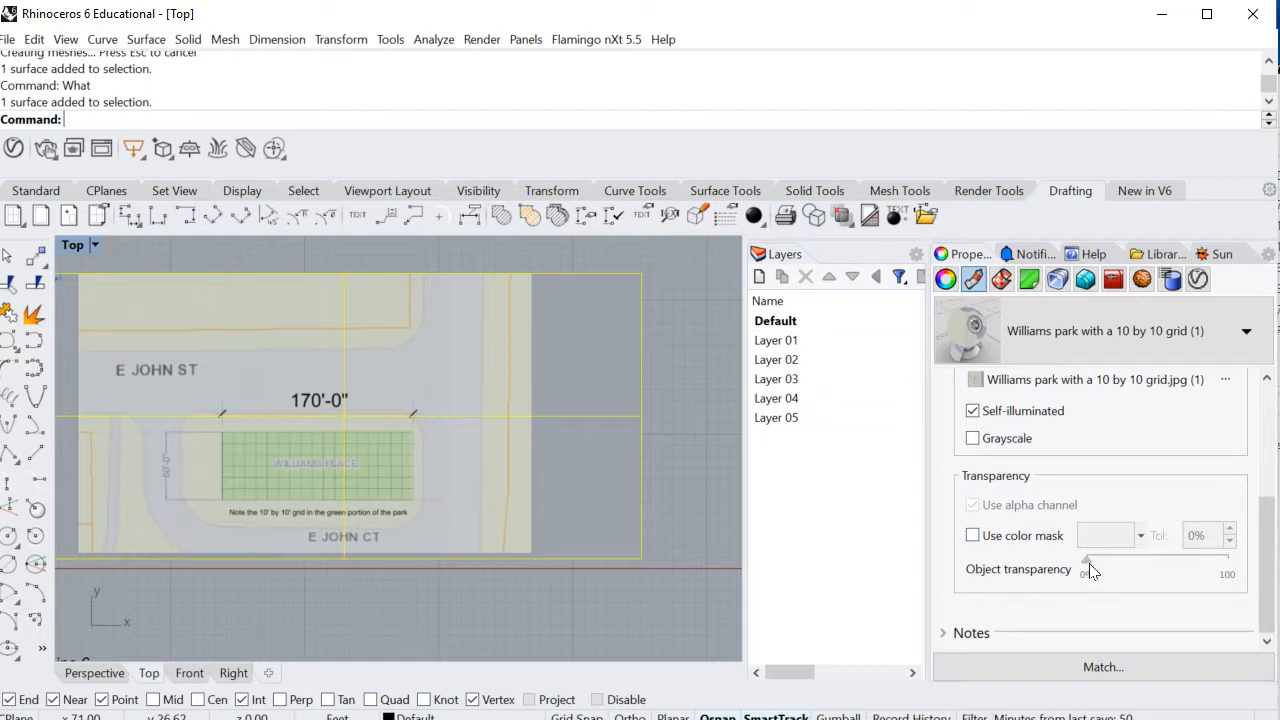
{"action": "left_click_drag", "start_coordinate": [1089, 566], "coordinate": [1155, 576]}
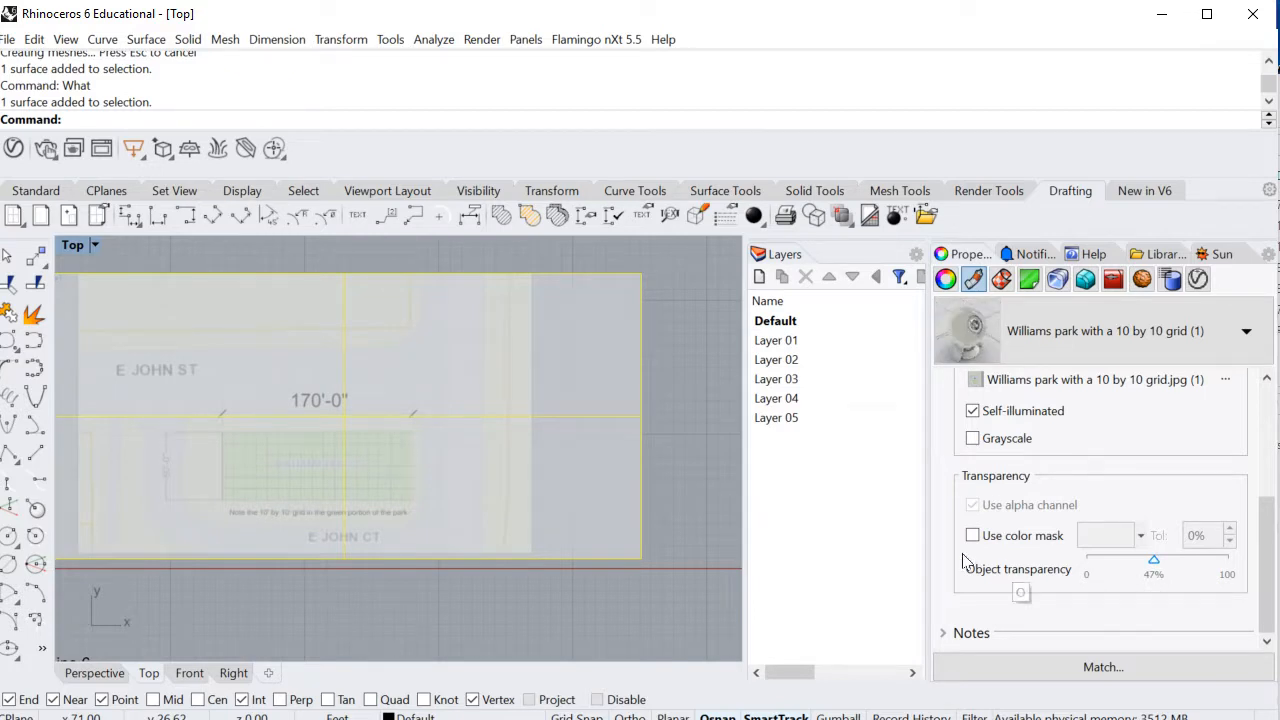
{"action": "left_click", "coordinate": [685, 506]}
{"action": "scroll", "coordinate": [440, 530], "scroll_direction": "up", "scroll_amount": 5}
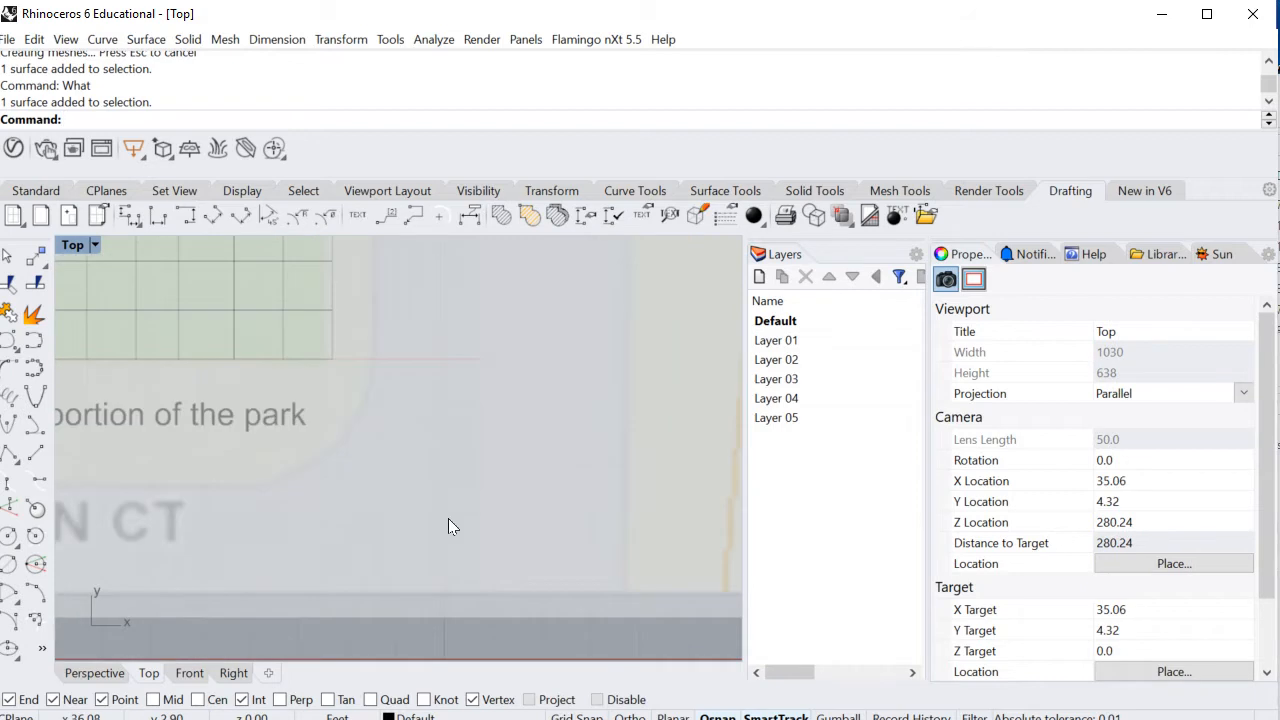
{"action": "scroll", "coordinate": [430, 470], "scroll_direction": "down", "scroll_amount": 6}
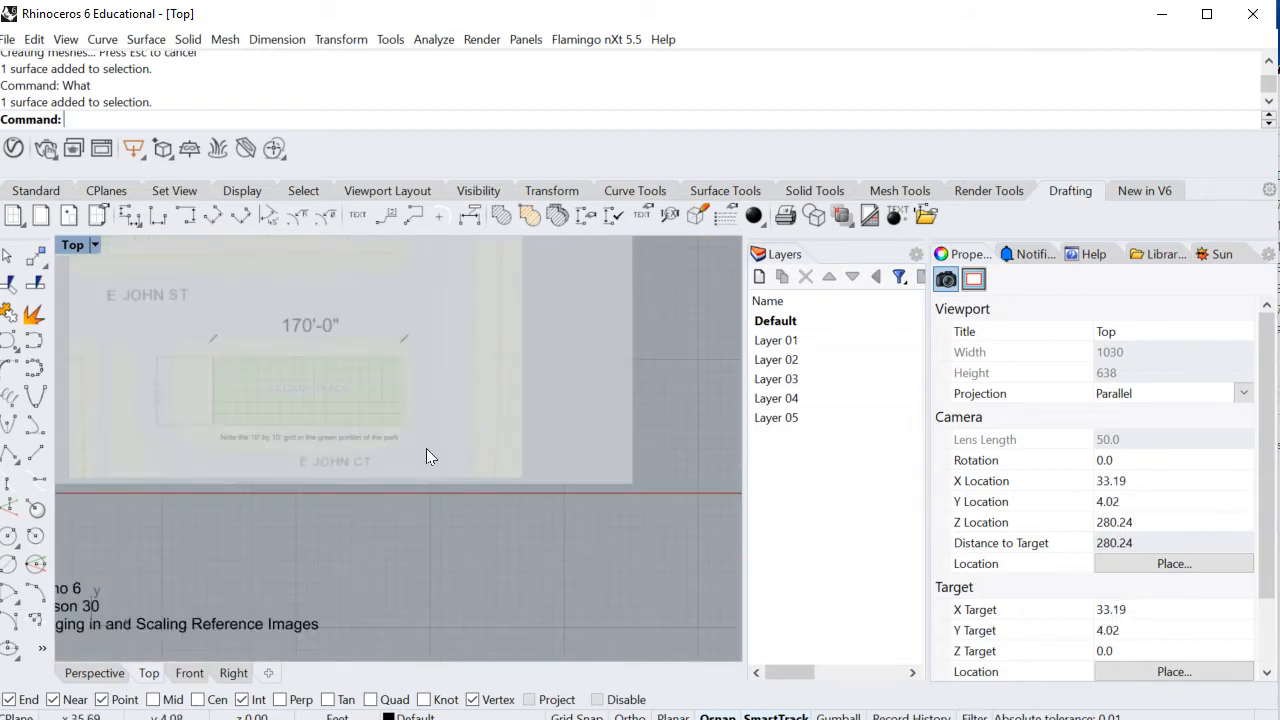
{"action": "right_click_drag", "start_coordinate": [468, 563], "coordinate": [422, 556]}
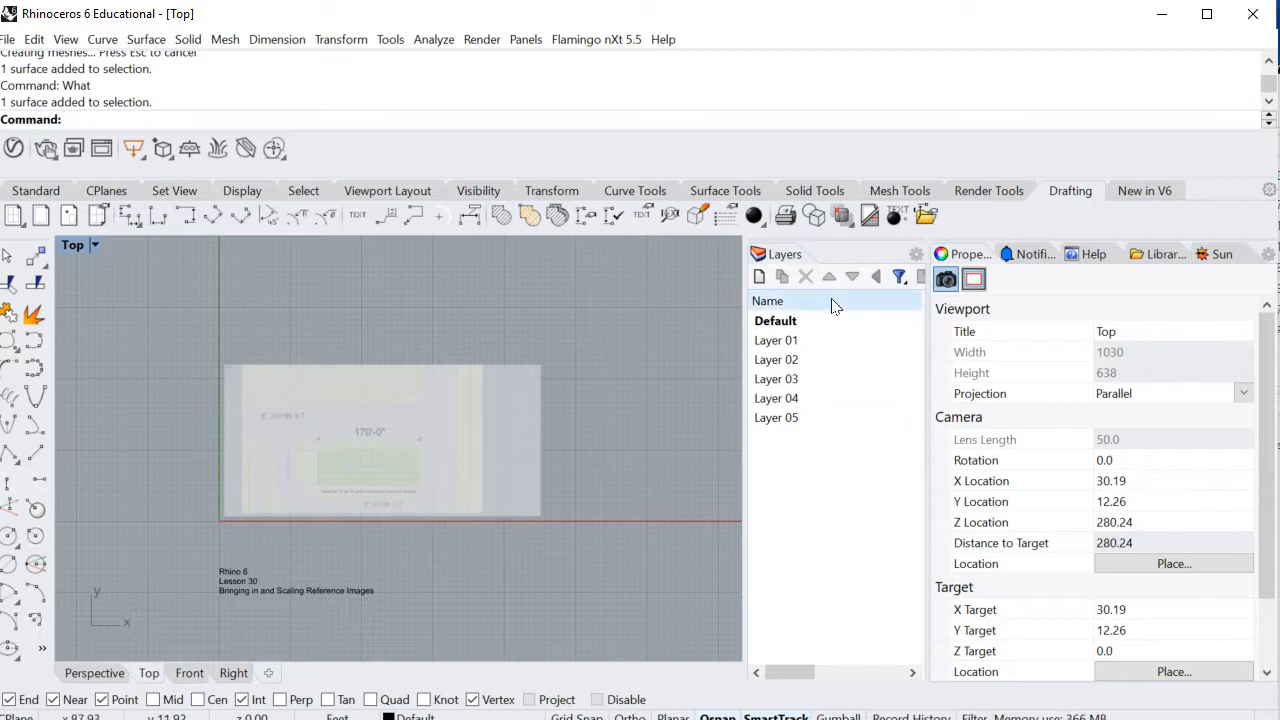
{"action": "left_click", "coordinate": [458, 431]}
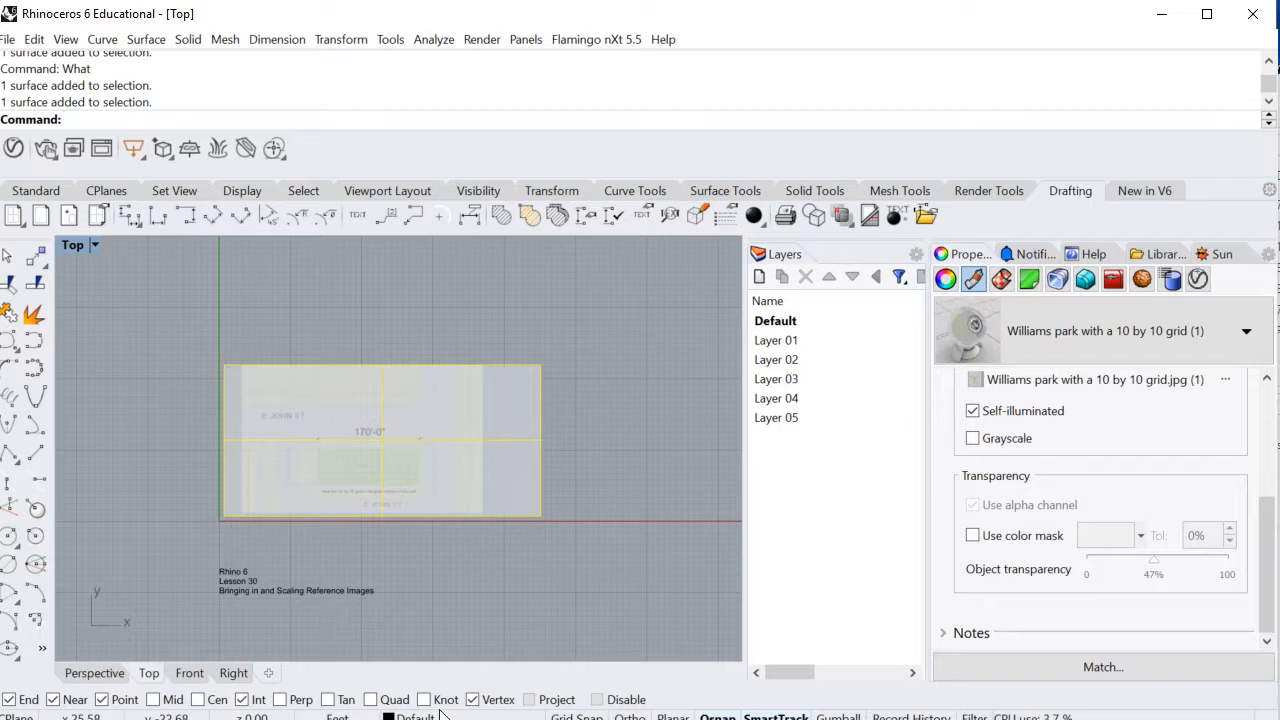
{"action": "left_click", "coordinate": [589, 514]}
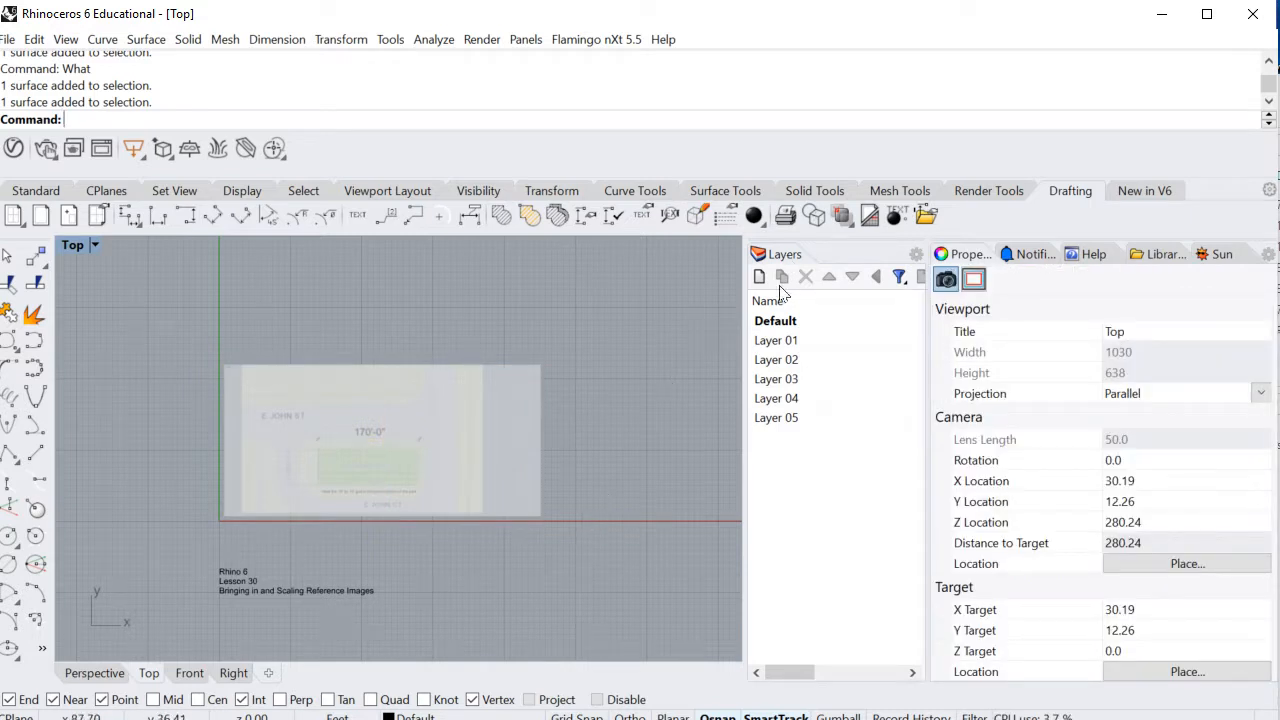
Step: Make Layer 01 the current layer and reveal the layers' visibility, lock, color, material and linetype columns
{"action": "left_click", "coordinate": [779, 342]}
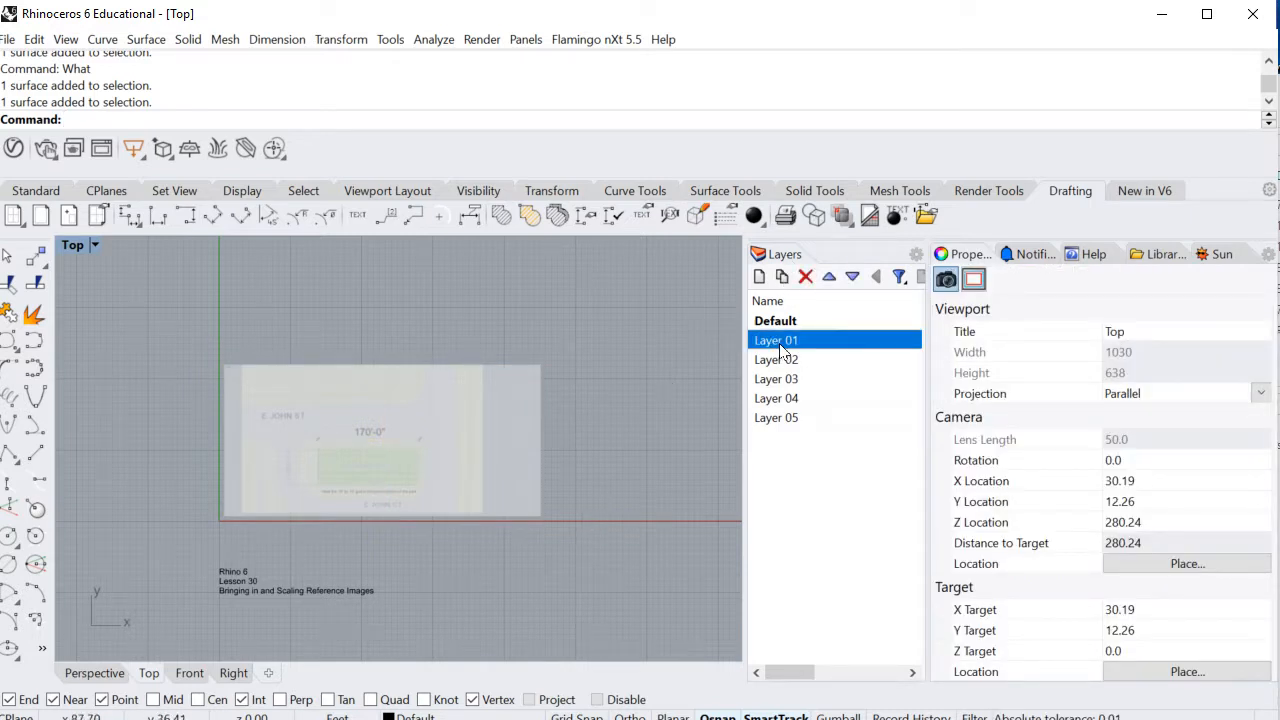
{"action": "double_click", "coordinate": [826, 345]}
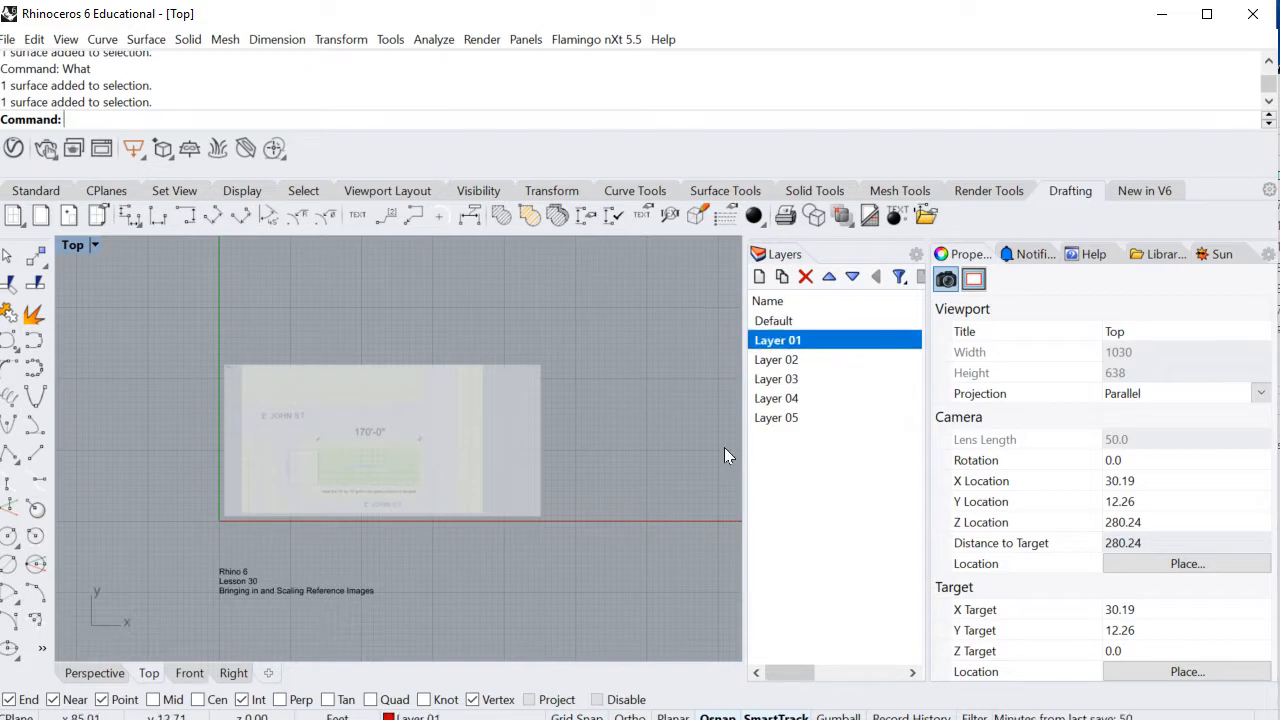
{"action": "left_click_drag", "start_coordinate": [744, 458], "coordinate": [657, 478]}
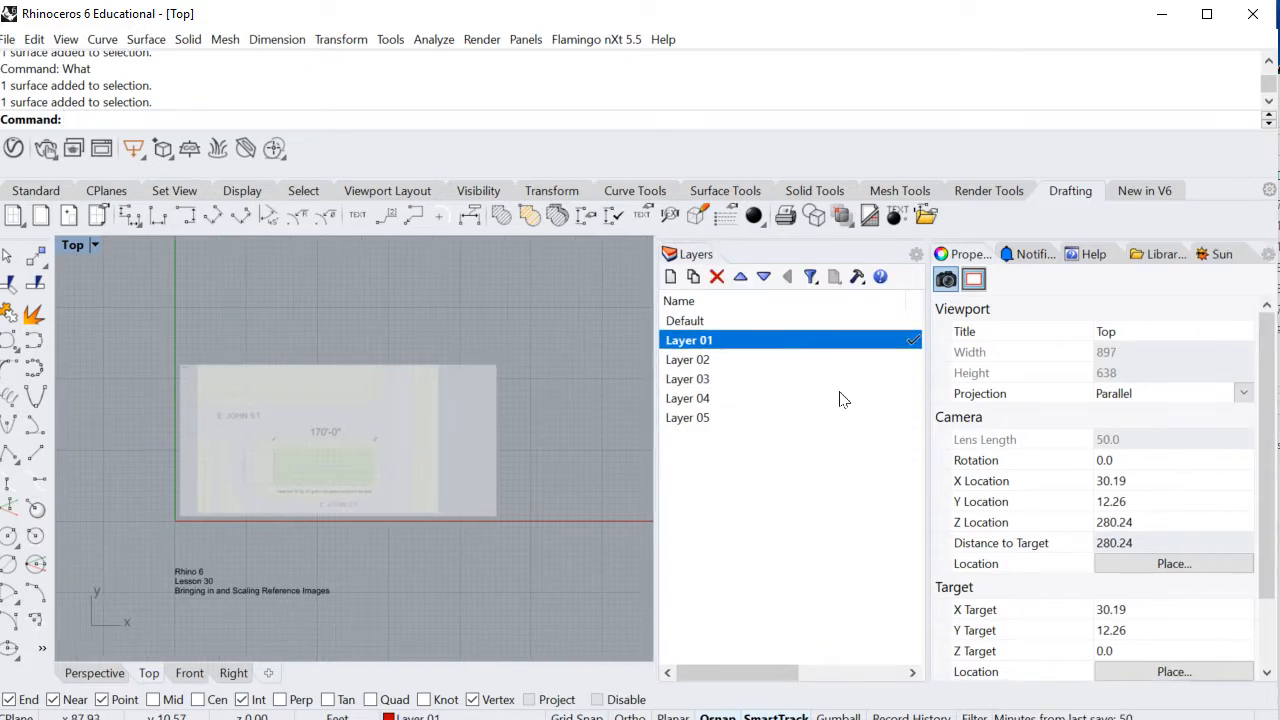
{"action": "left_click_drag", "start_coordinate": [906, 300], "coordinate": [742, 322]}
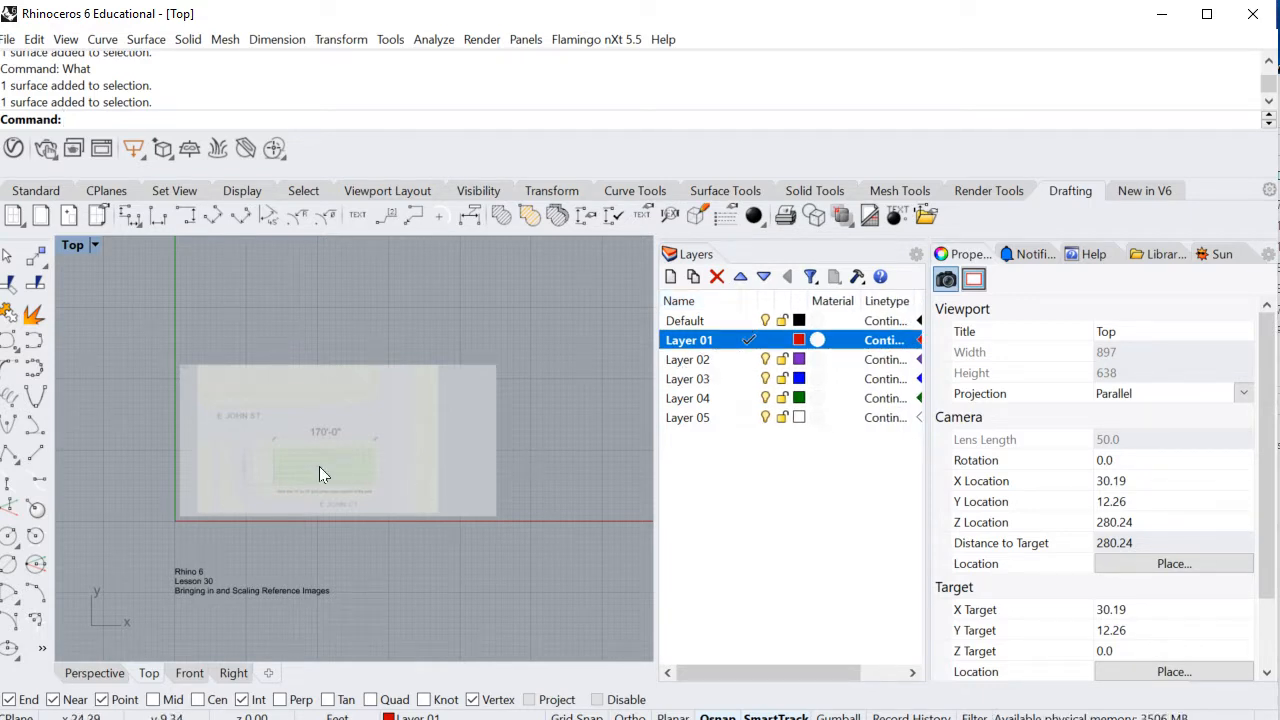
{"action": "scroll", "coordinate": [323, 466], "scroll_direction": "up", "scroll_amount": 2}
{"action": "scroll", "coordinate": [625, 383], "scroll_direction": "down", "scroll_amount": 3}
{"action": "scroll", "coordinate": [566, 408], "scroll_direction": "up", "scroll_amount": 1}
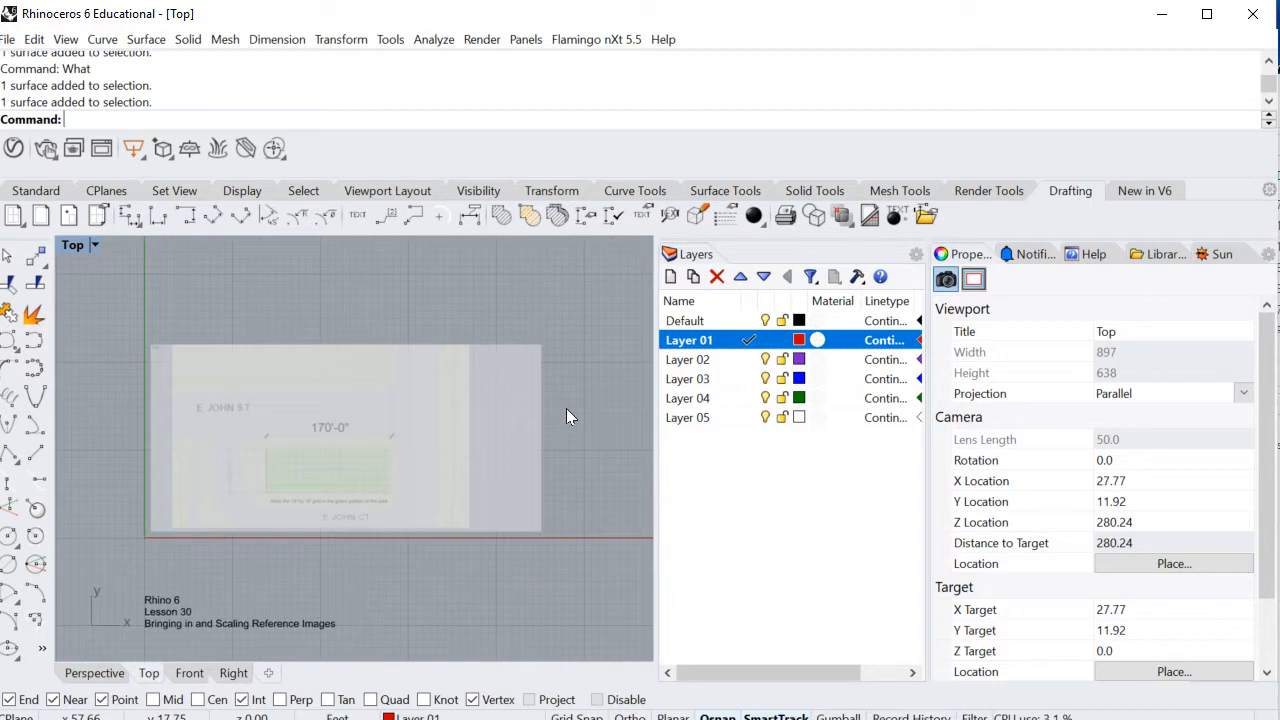
{"action": "right_click_drag", "start_coordinate": [566, 408], "coordinate": [528, 380]}
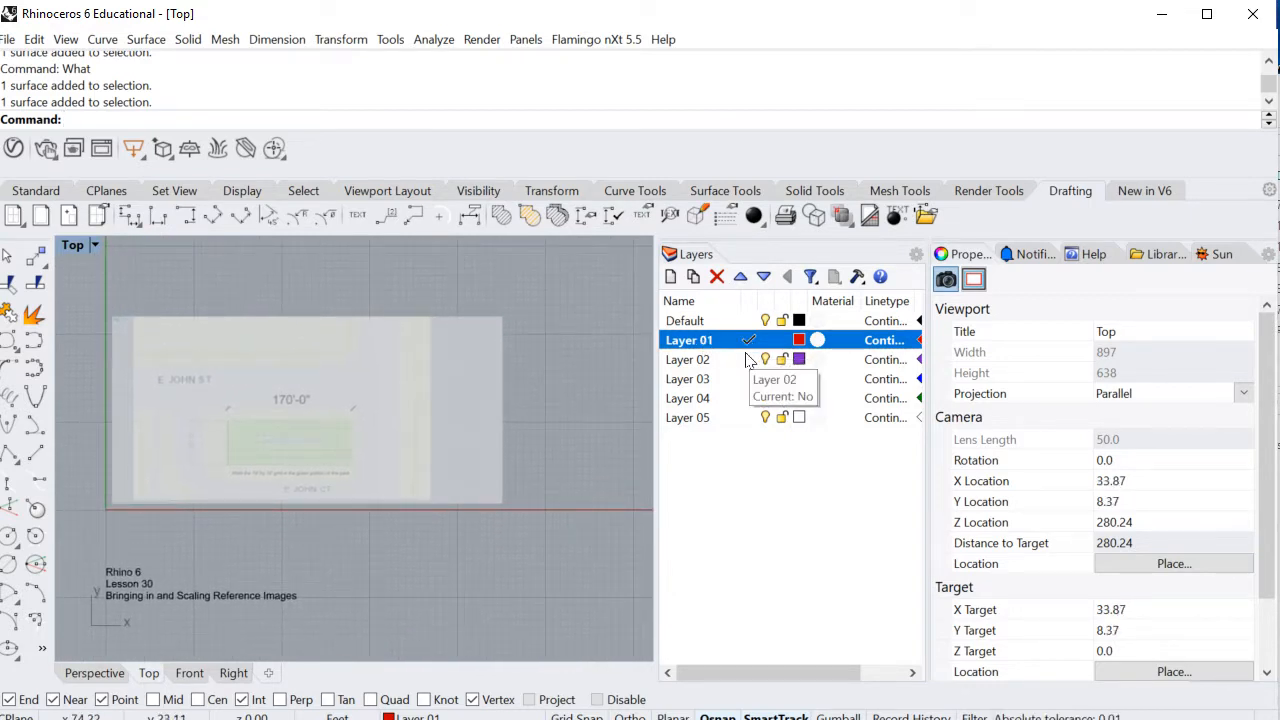
Step: Examine the 170'-0" and 60'-0" dimensions around the gridded green area of the park picture
{"action": "right_click_drag", "start_coordinate": [579, 408], "coordinate": [625, 400]}
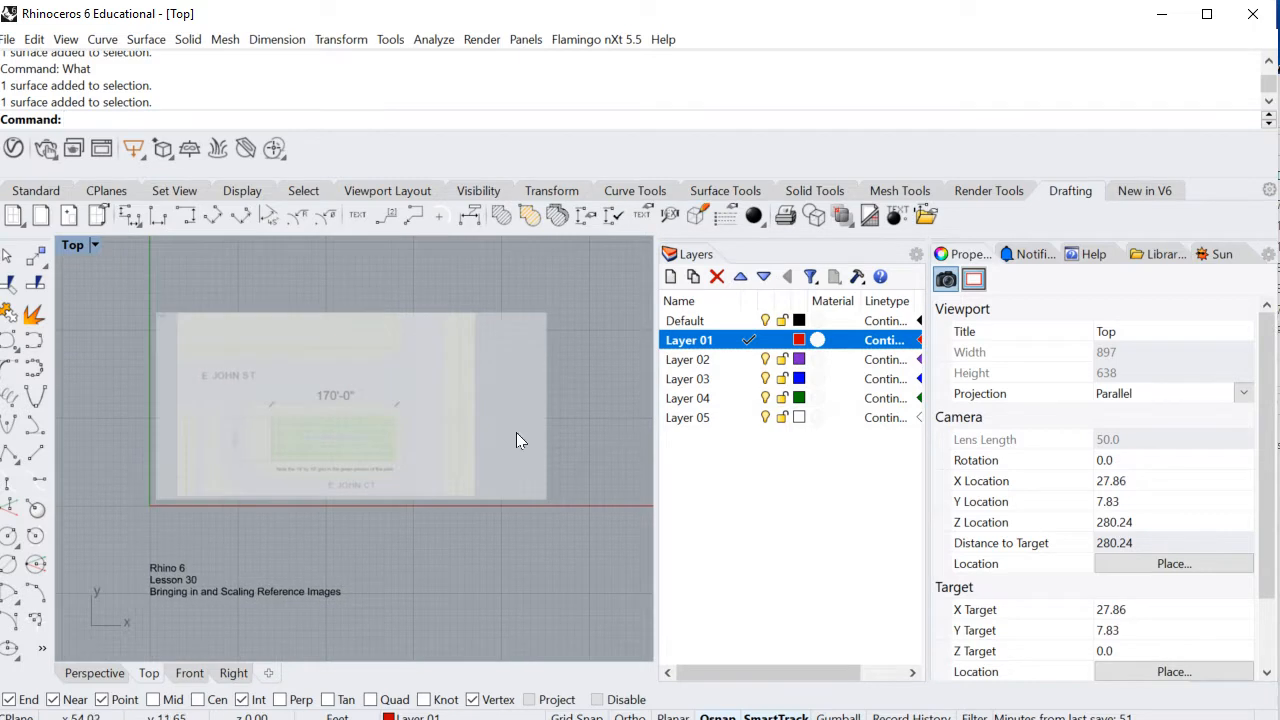
{"action": "scroll", "coordinate": [325, 420], "scroll_direction": "up", "scroll_amount": 6}
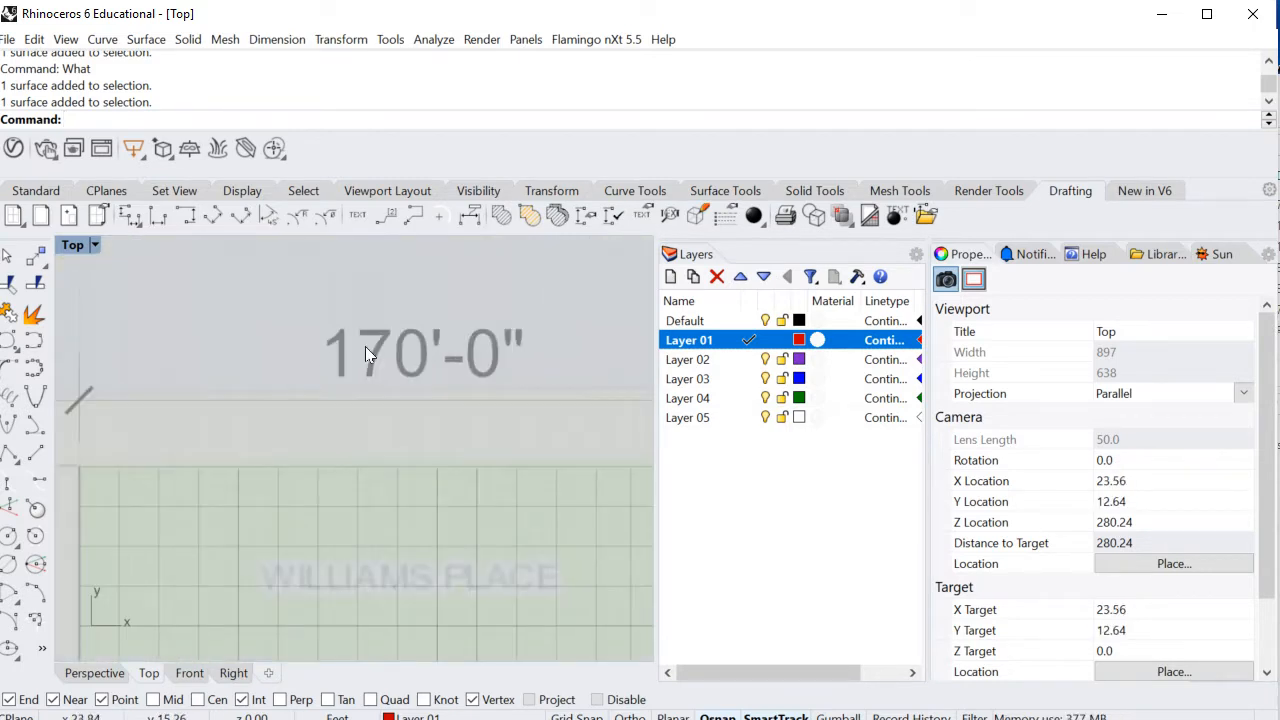
{"action": "scroll", "coordinate": [424, 355], "scroll_direction": "down", "scroll_amount": 3}
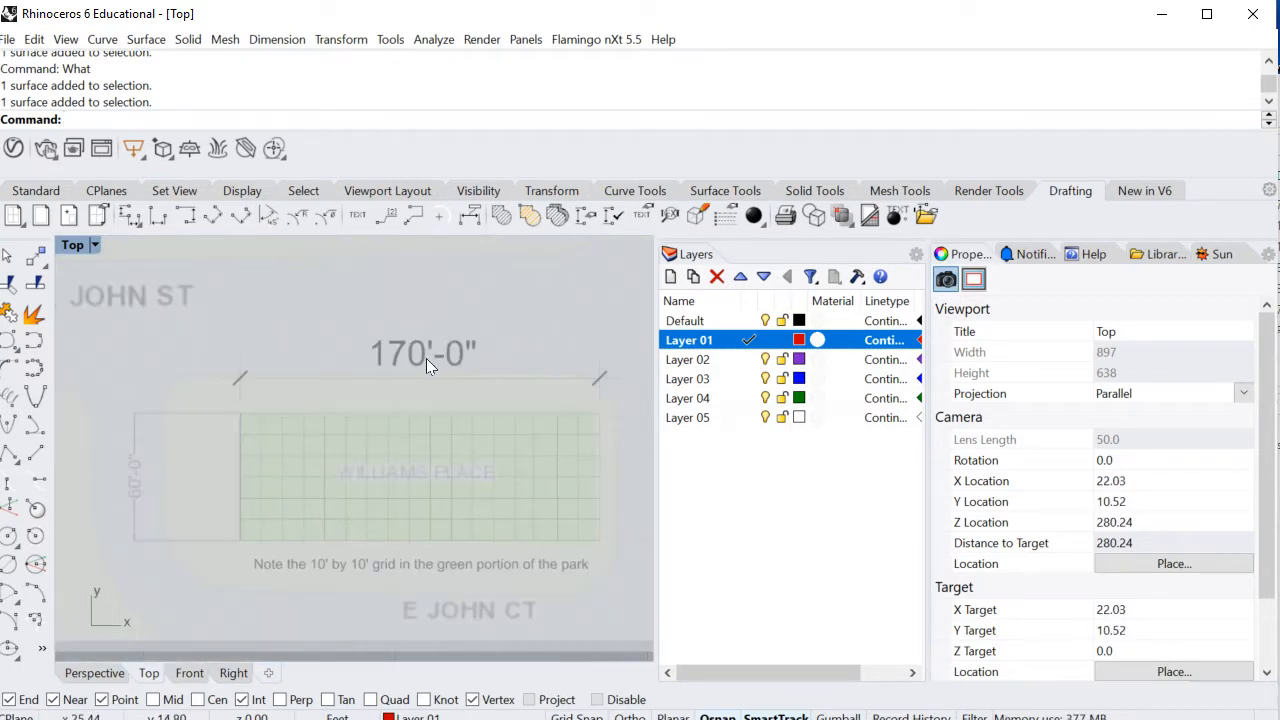
{"action": "scroll", "coordinate": [155, 494], "scroll_direction": "up", "scroll_amount": 5}
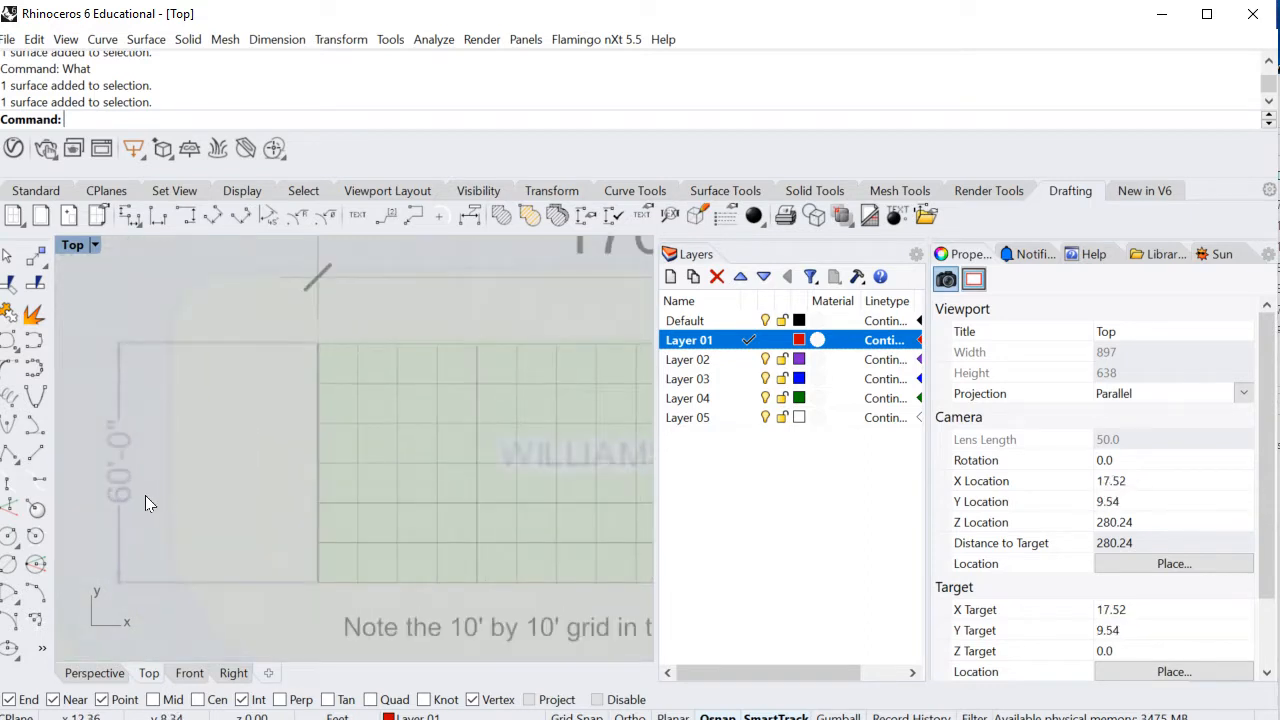
{"action": "scroll", "coordinate": [150, 498], "scroll_direction": "down", "scroll_amount": 2}
{"action": "right_click_drag", "start_coordinate": [169, 502], "coordinate": [234, 473]}
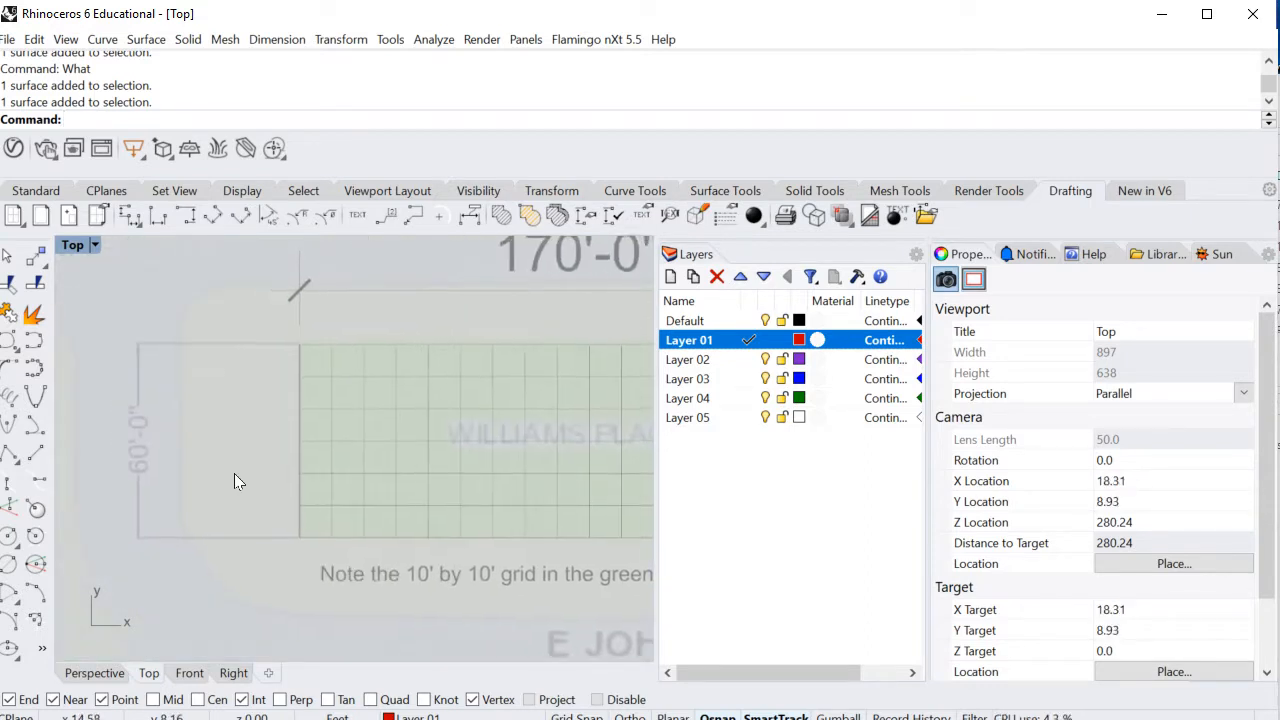
{"action": "scroll", "coordinate": [278, 484], "scroll_direction": "down", "scroll_amount": 3}
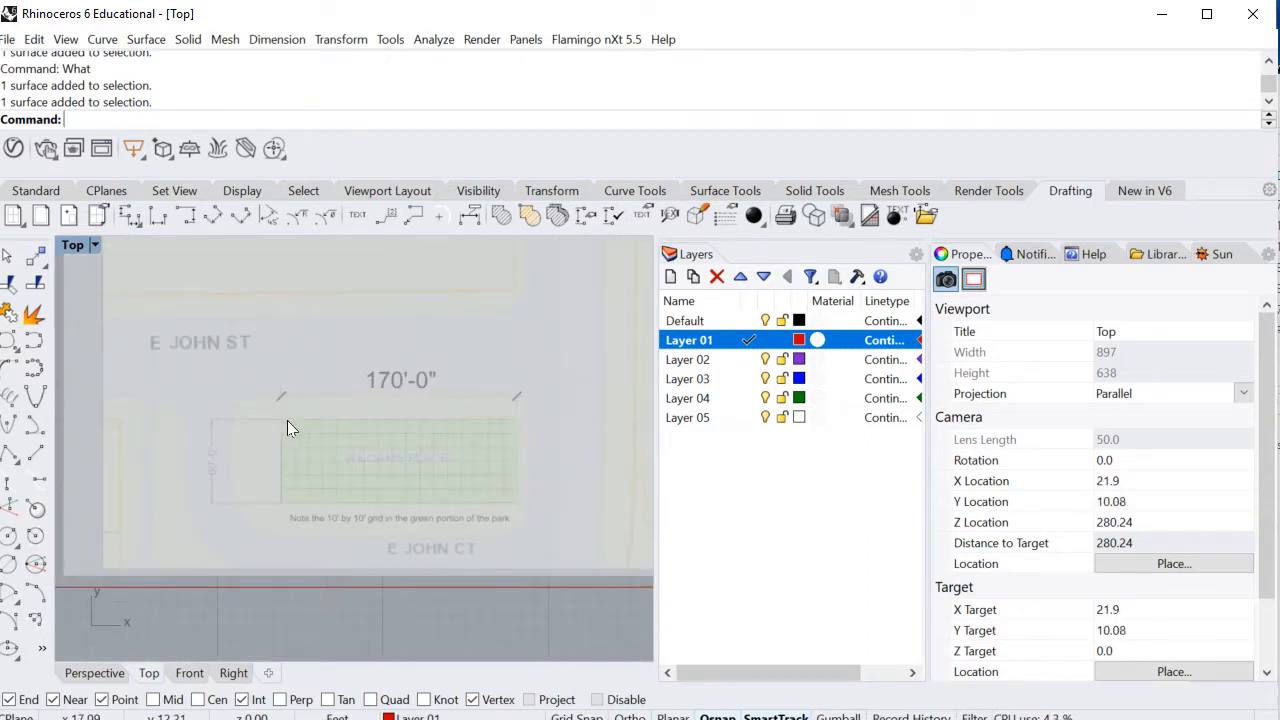
{"action": "scroll", "coordinate": [287, 428], "scroll_direction": "up", "scroll_amount": 2}
{"action": "scroll", "coordinate": [287, 428], "scroll_direction": "down", "scroll_amount": 1}
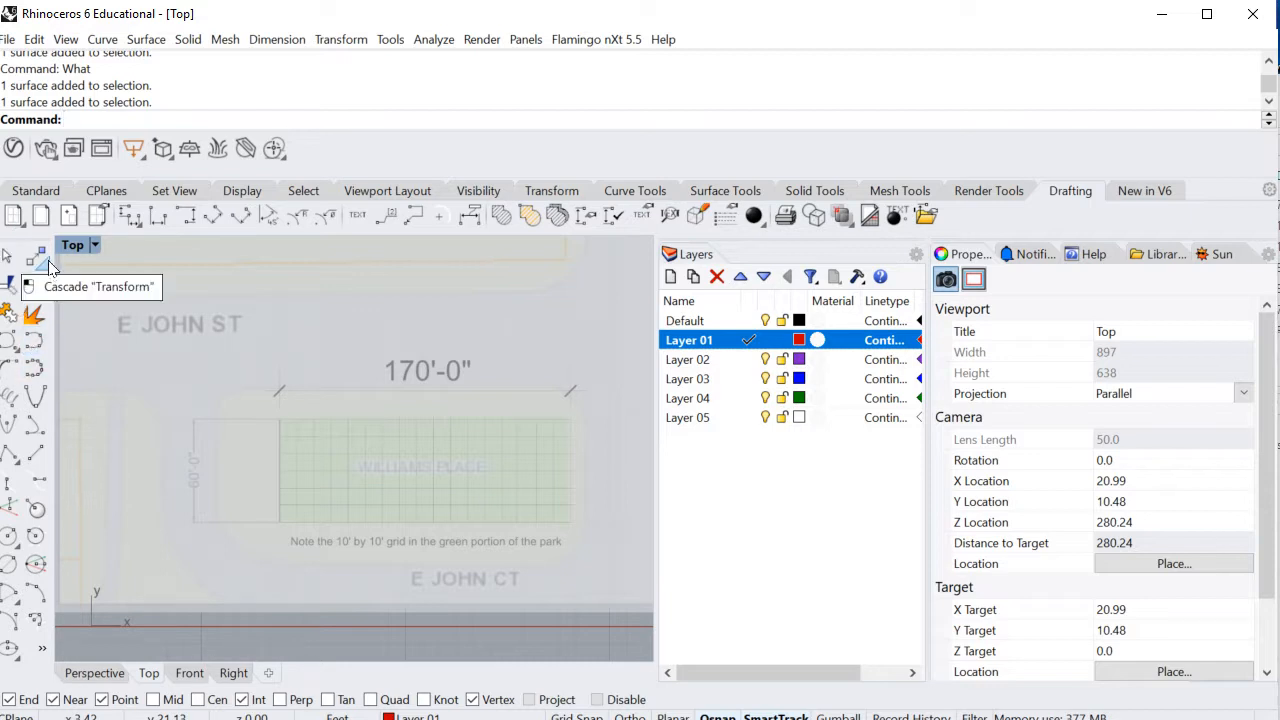
Step: Start a single line at the lower-left corner of the gridded green park area on the picture
{"action": "left_click", "coordinate": [44, 192]}
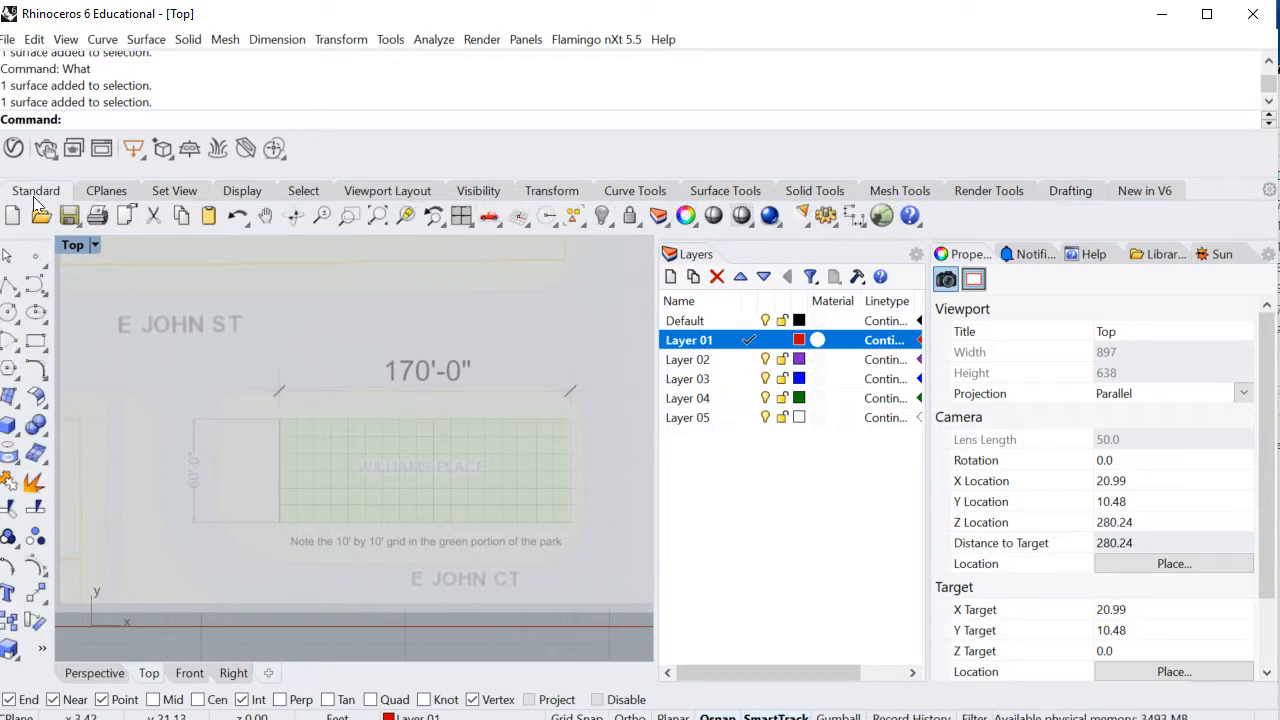
{"action": "left_click", "coordinate": [18, 300]}
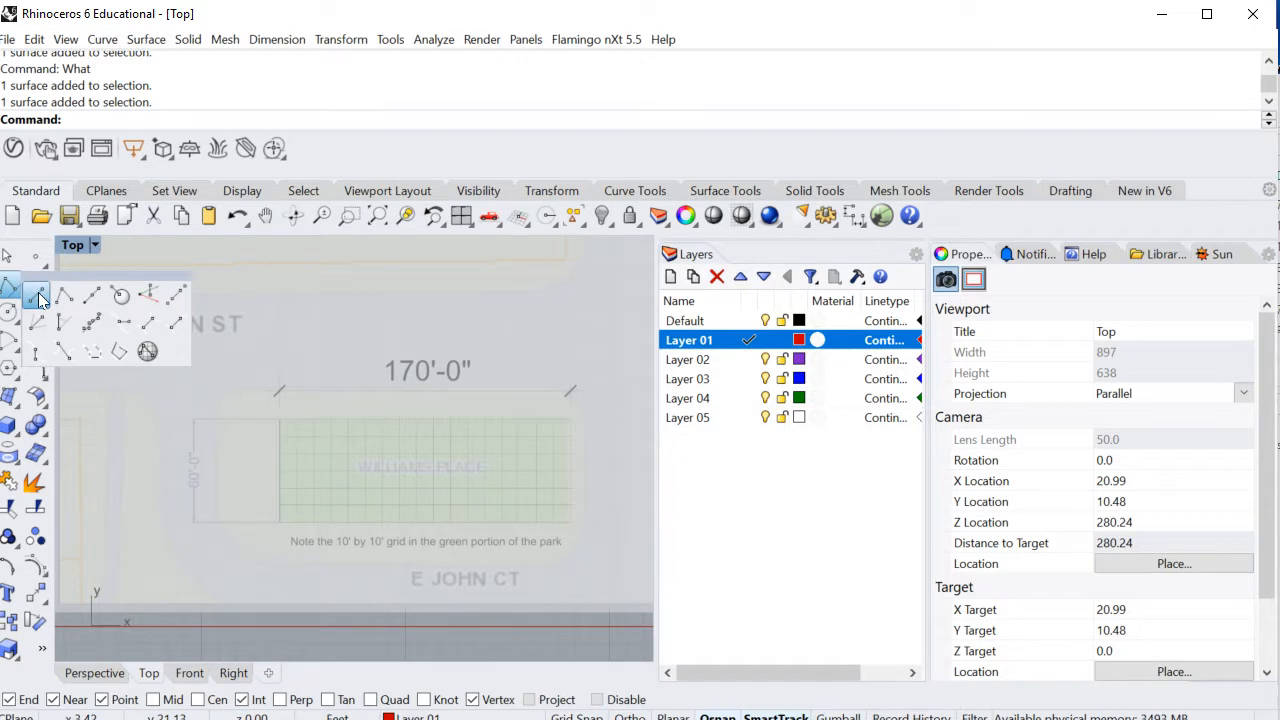
{"action": "left_click", "coordinate": [37, 297]}
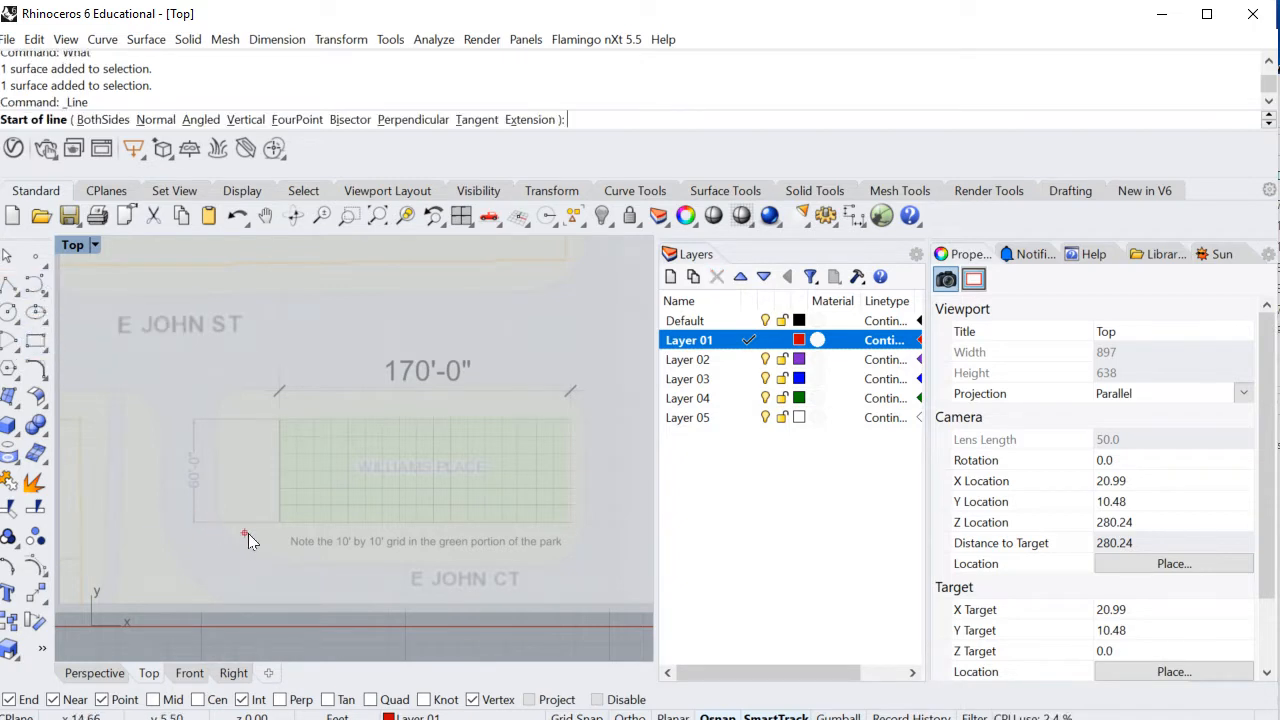
{"action": "scroll", "coordinate": [280, 529], "scroll_direction": "up", "scroll_amount": 6}
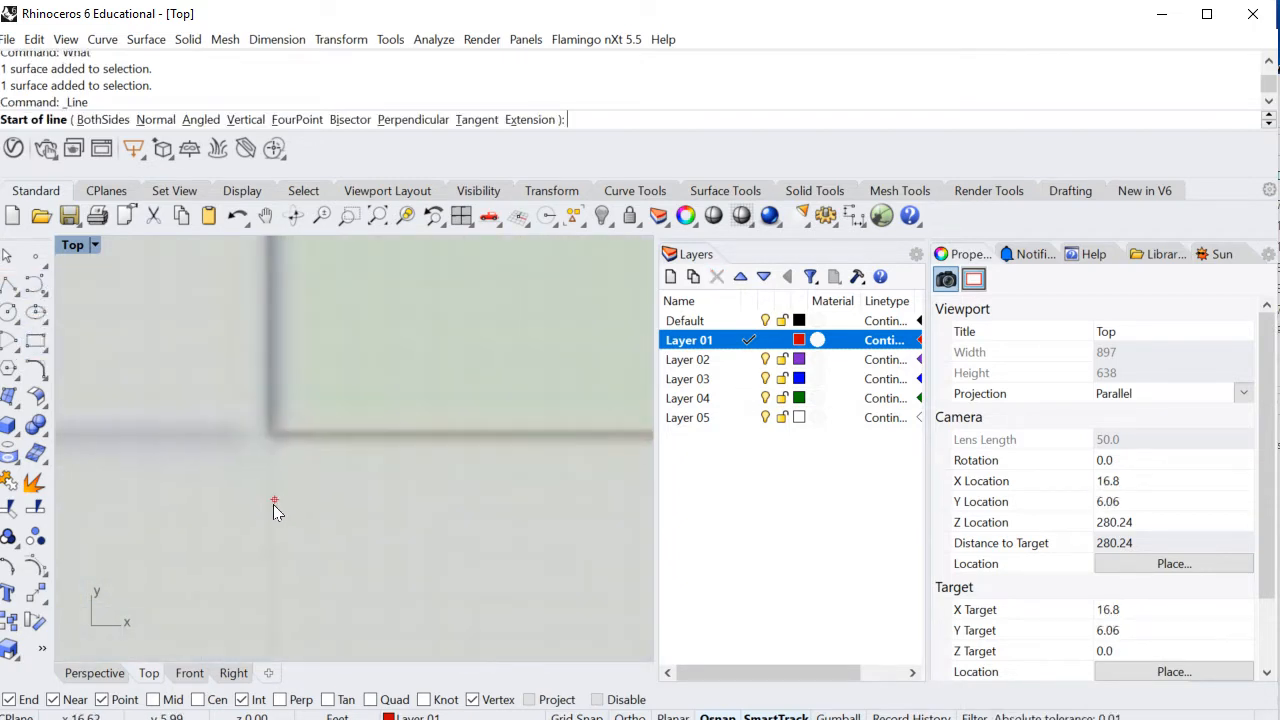
{"action": "right_click_drag", "start_coordinate": [273, 504], "coordinate": [254, 536]}
{"action": "scroll", "coordinate": [253, 533], "scroll_direction": "up", "scroll_amount": 2}
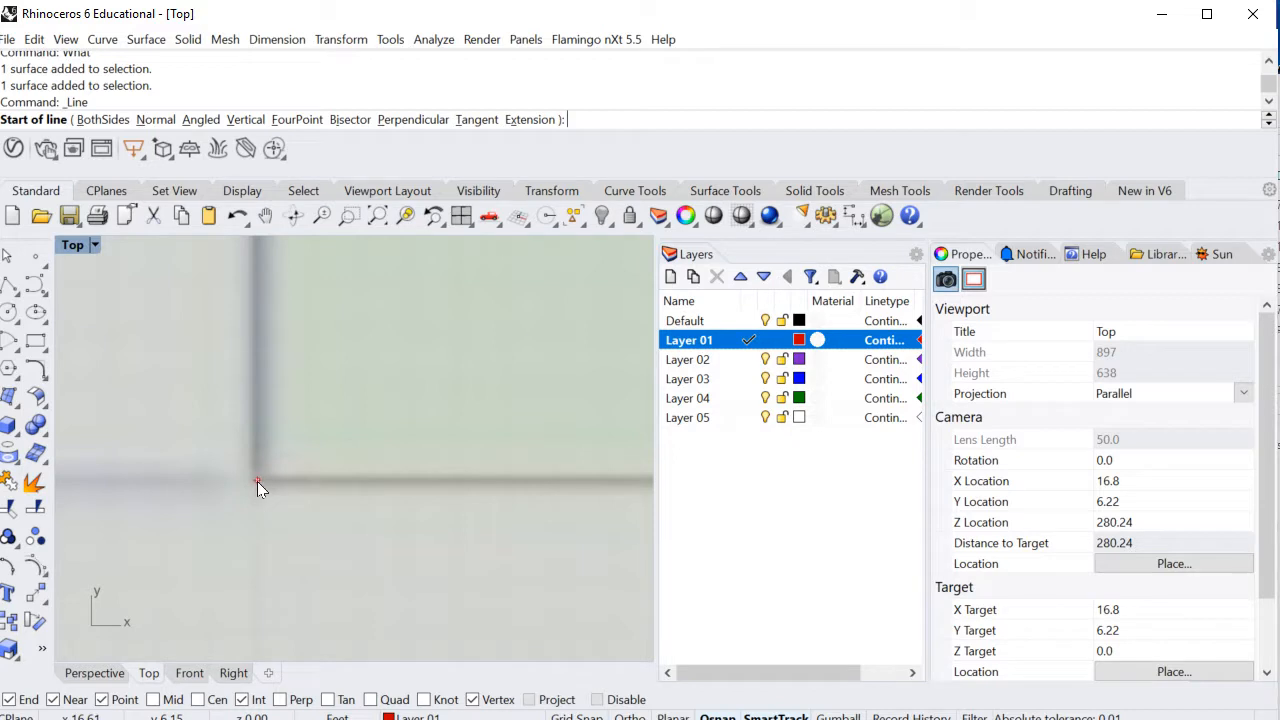
{"action": "left_click", "coordinate": [257, 481]}
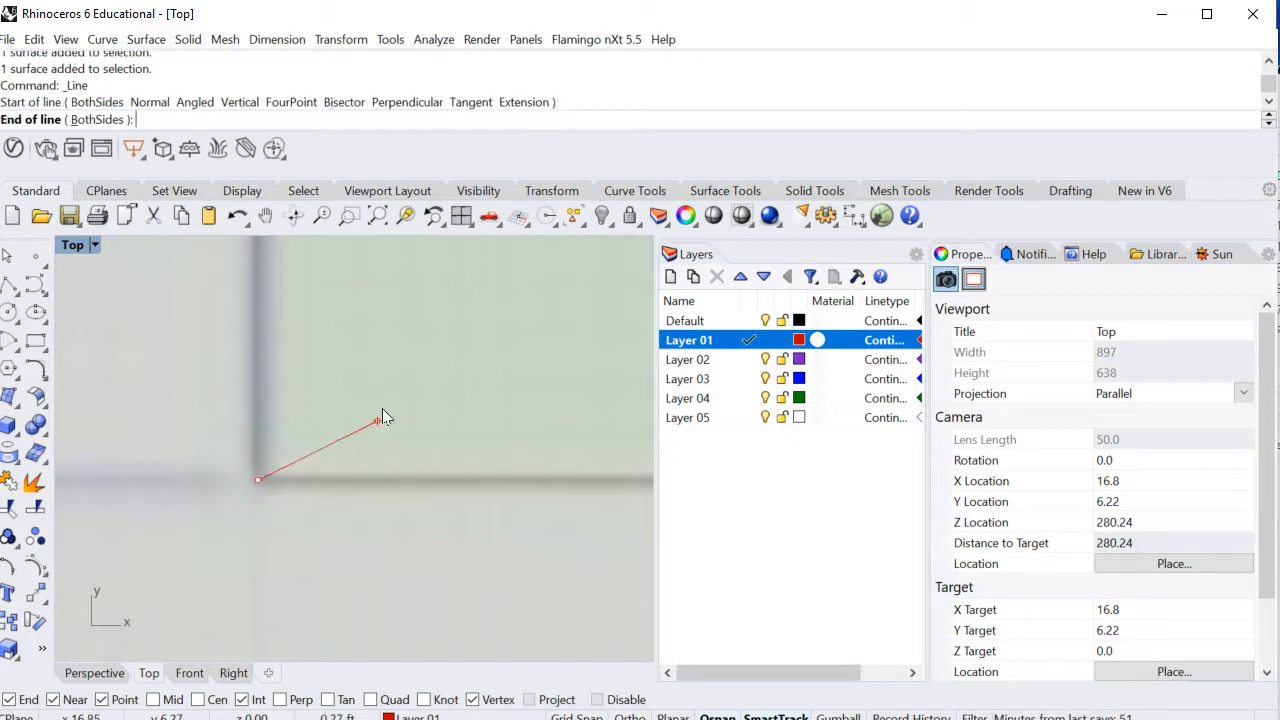
Step: Finish the line 60 feet long, running vertically upward from the park corner
{"action": "scroll", "coordinate": [381, 400], "scroll_direction": "down", "scroll_amount": 5}
{"action": "scroll", "coordinate": [400, 360], "scroll_direction": "down", "scroll_amount": 6}
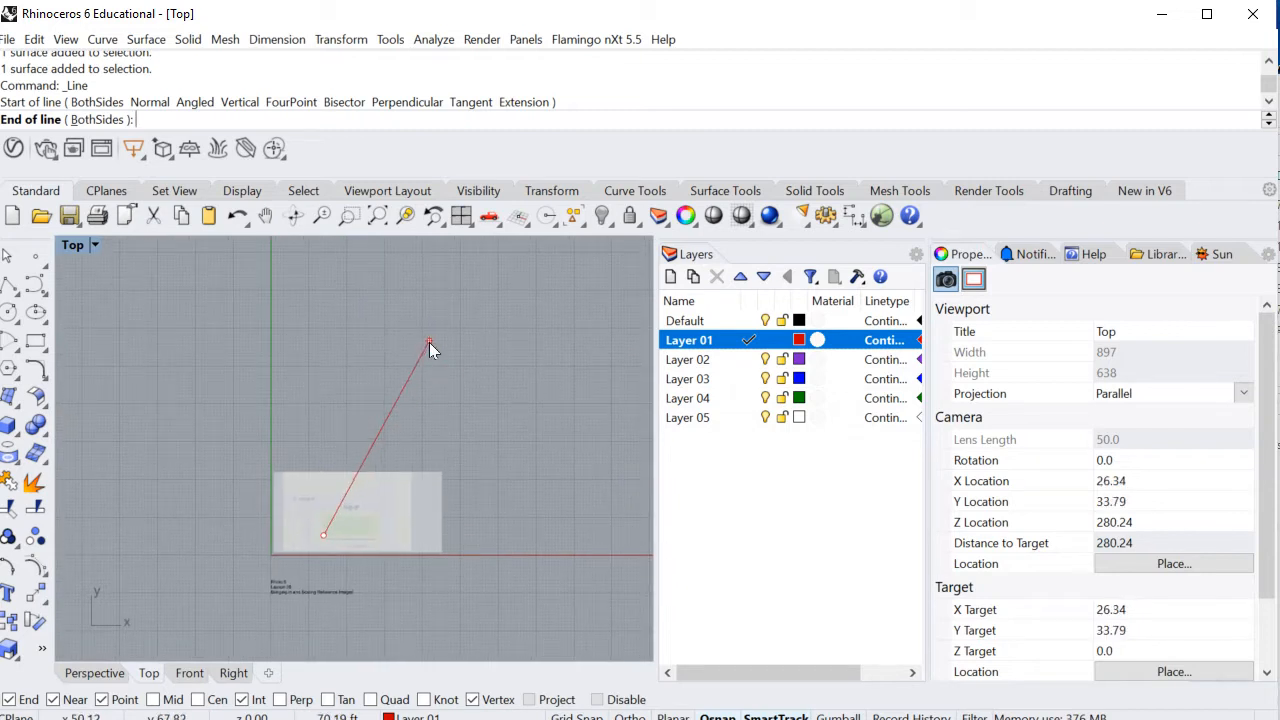
{"action": "scroll", "coordinate": [429, 342], "scroll_direction": "down", "scroll_amount": 2}
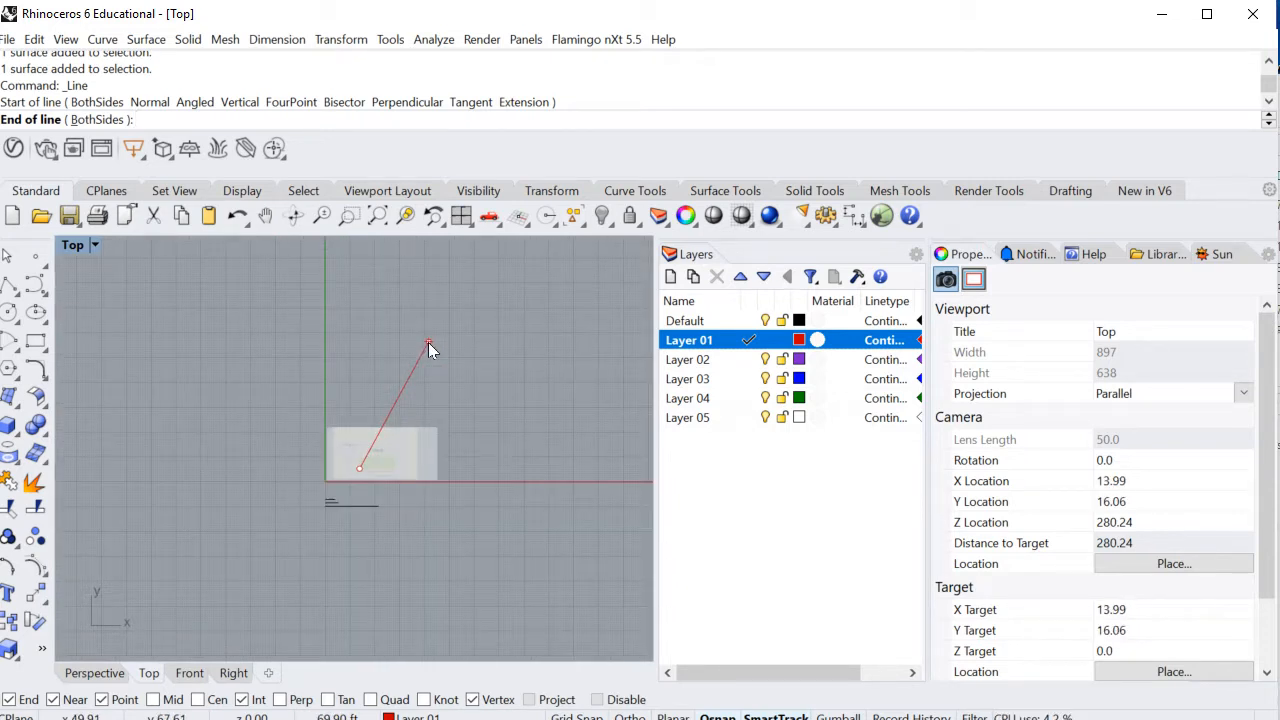
{"action": "type", "text": "60"}
{"action": "key", "text": "Return"}
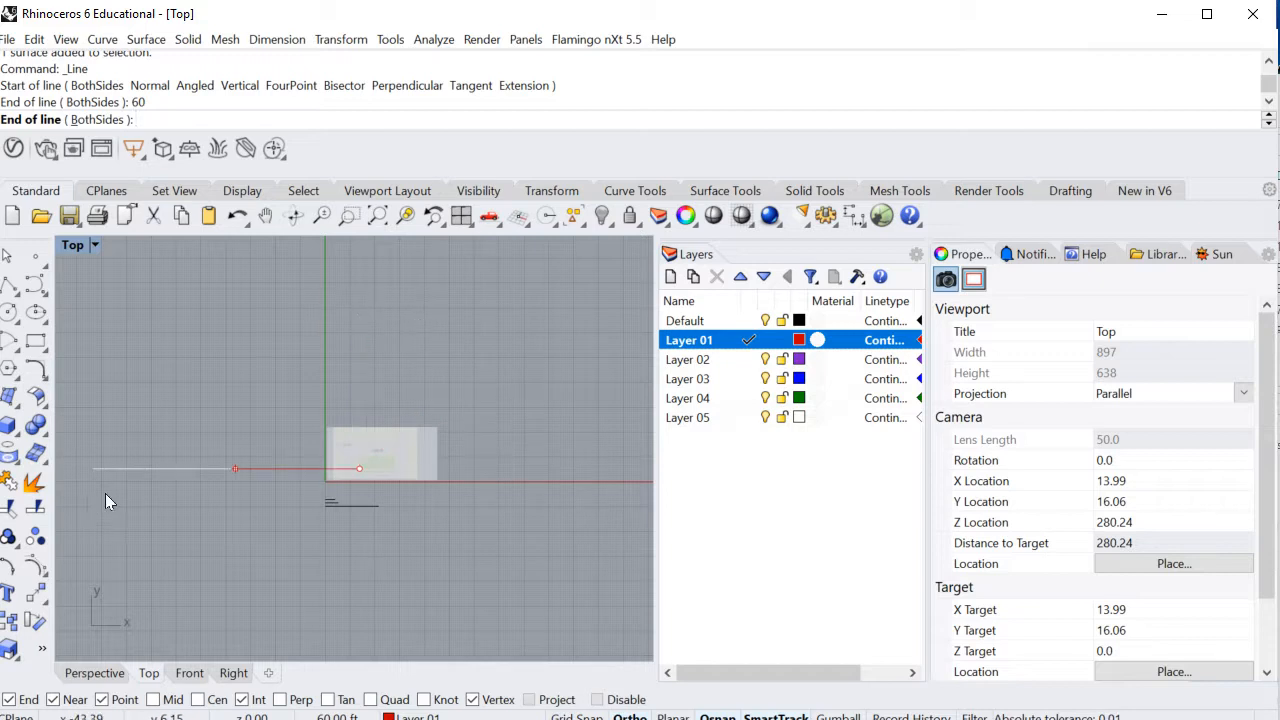
{"action": "left_click", "coordinate": [333, 349]}
Step: Compare the vertical reference line with the picture's 60'-0" dimension and the left edge of the green grid
{"action": "scroll", "coordinate": [376, 459], "scroll_direction": "up", "scroll_amount": 5}
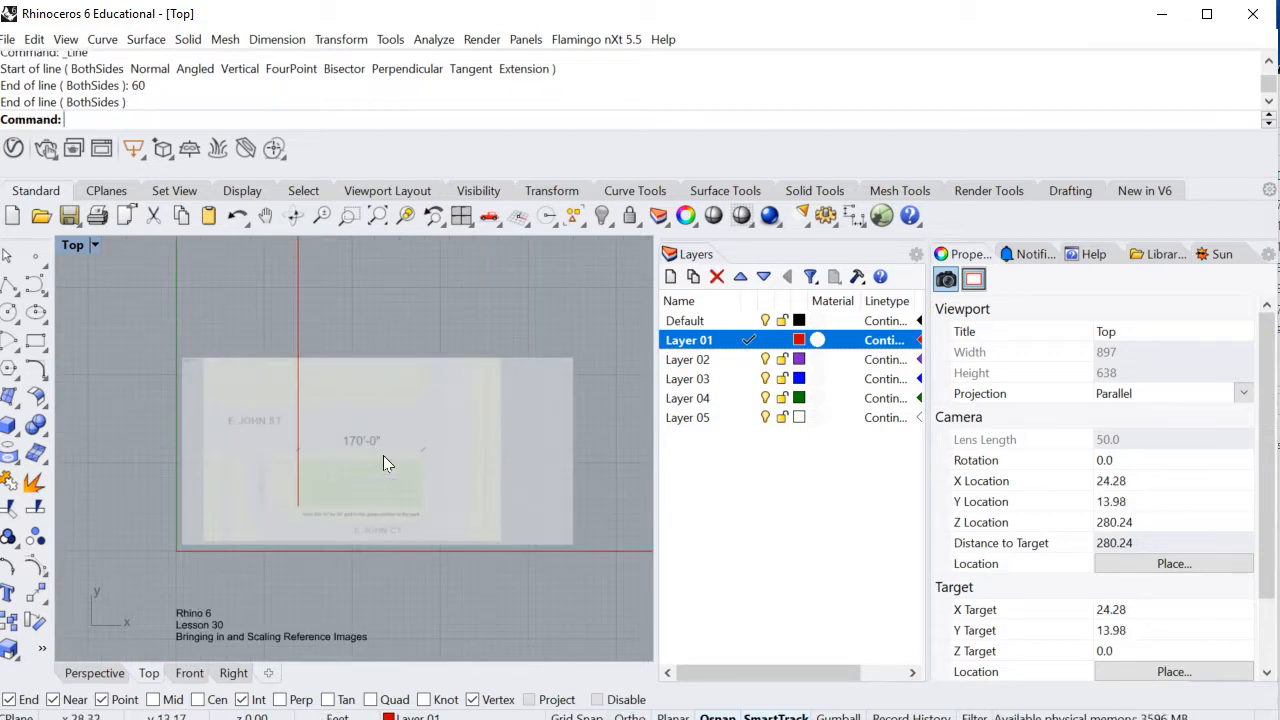
{"action": "left_click", "coordinate": [300, 313]}
{"action": "scroll", "coordinate": [300, 313], "scroll_direction": "down", "scroll_amount": 3}
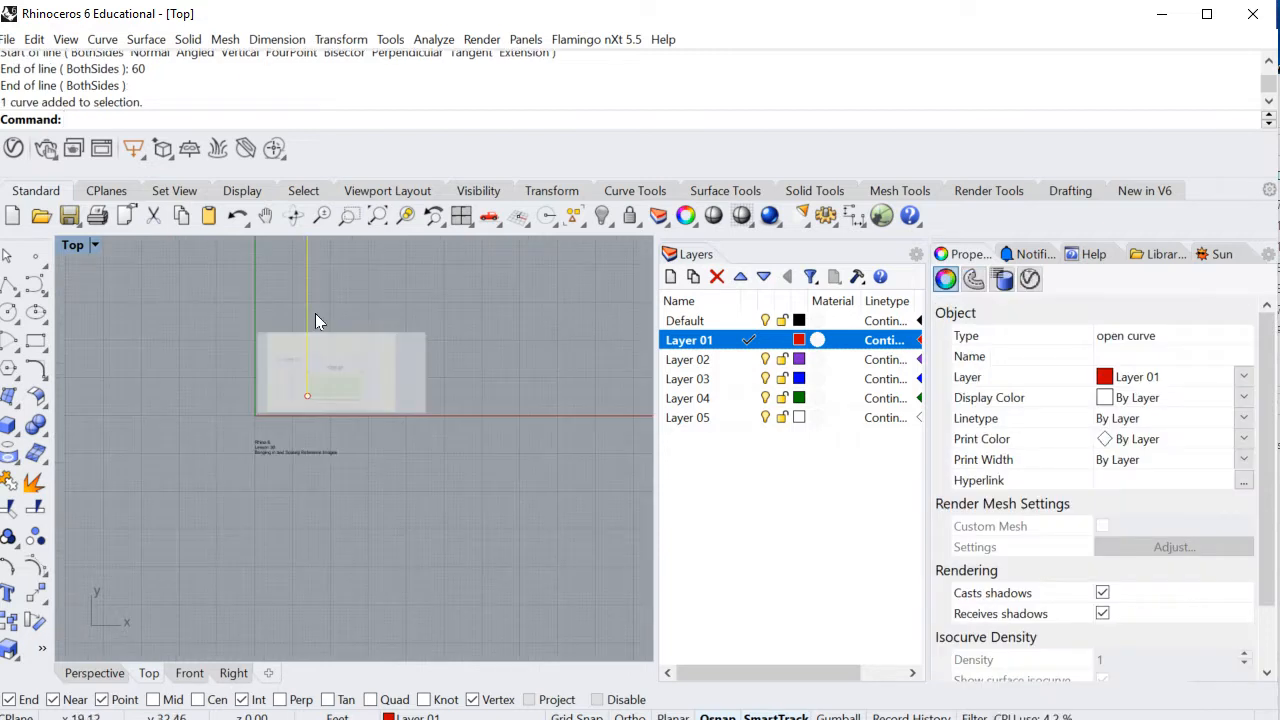
{"action": "left_click", "coordinate": [383, 288]}
{"action": "right_click_drag", "start_coordinate": [383, 292], "coordinate": [382, 390]}
{"action": "scroll", "coordinate": [334, 479], "scroll_direction": "up", "scroll_amount": 15}
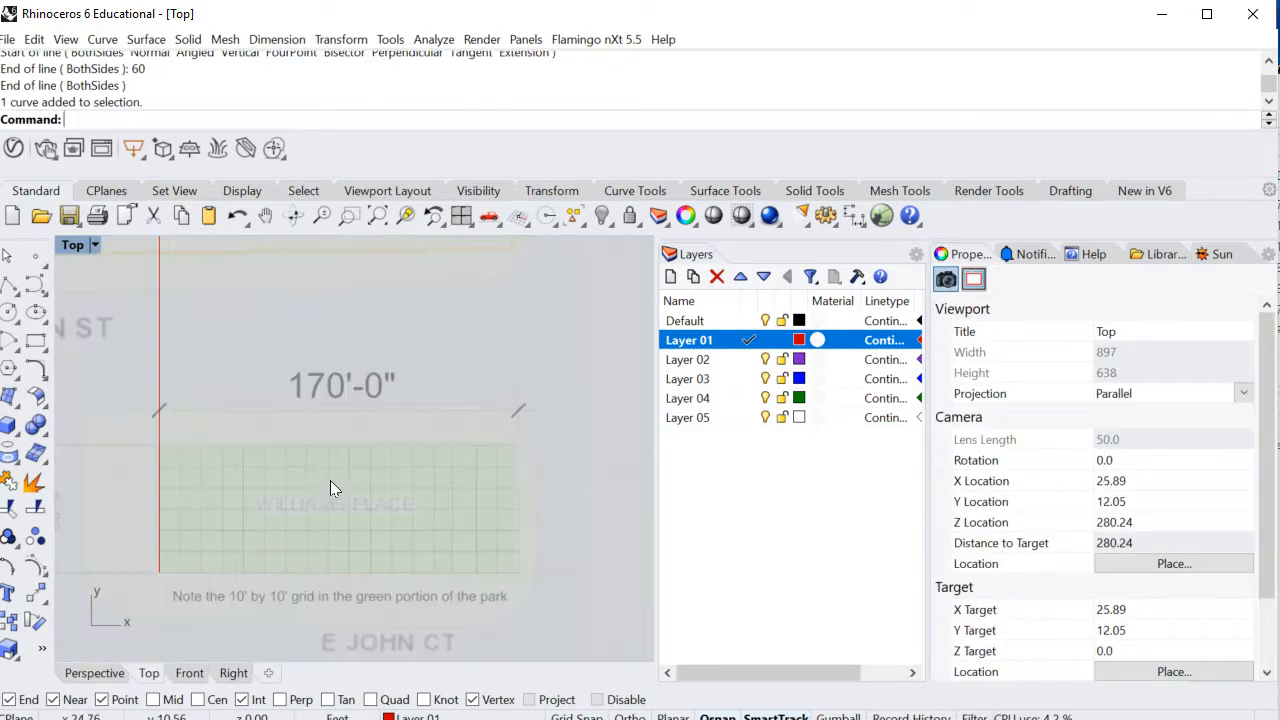
{"action": "scroll", "coordinate": [312, 500], "scroll_direction": "down", "scroll_amount": 1}
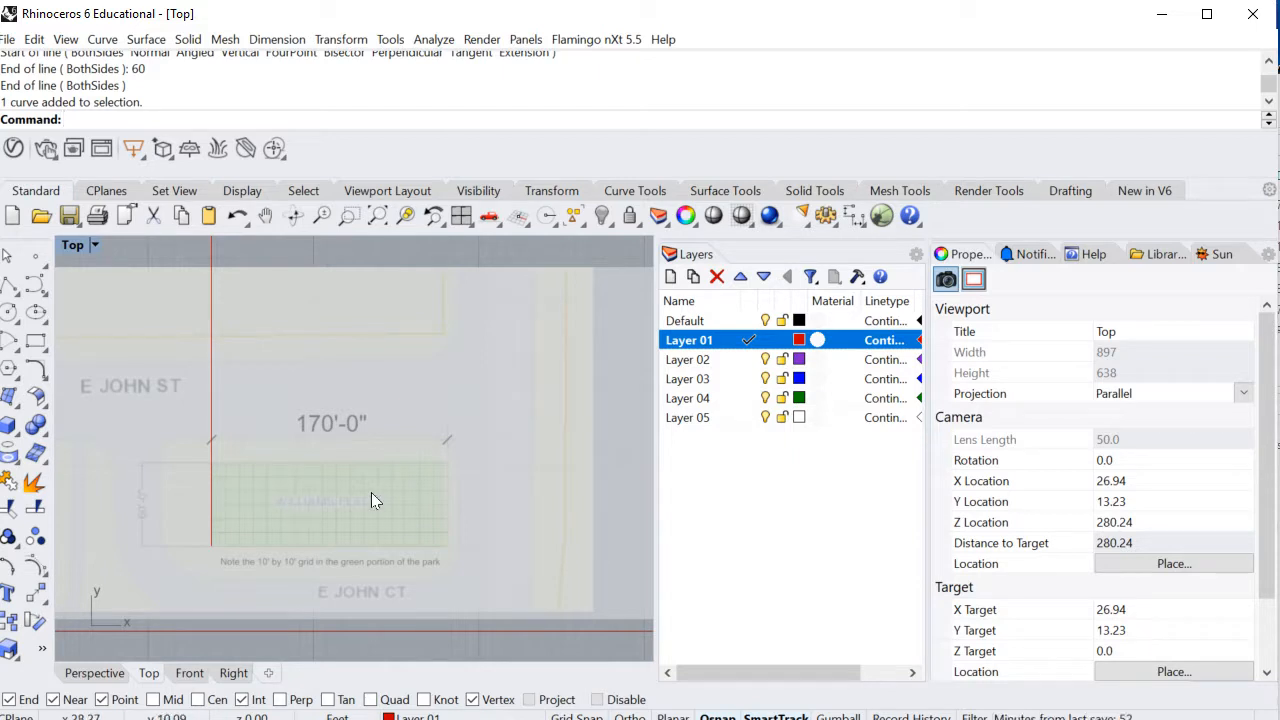
{"action": "scroll", "coordinate": [371, 492], "scroll_direction": "down", "scroll_amount": 2}
{"action": "scroll", "coordinate": [273, 517], "scroll_direction": "up", "scroll_amount": 4}
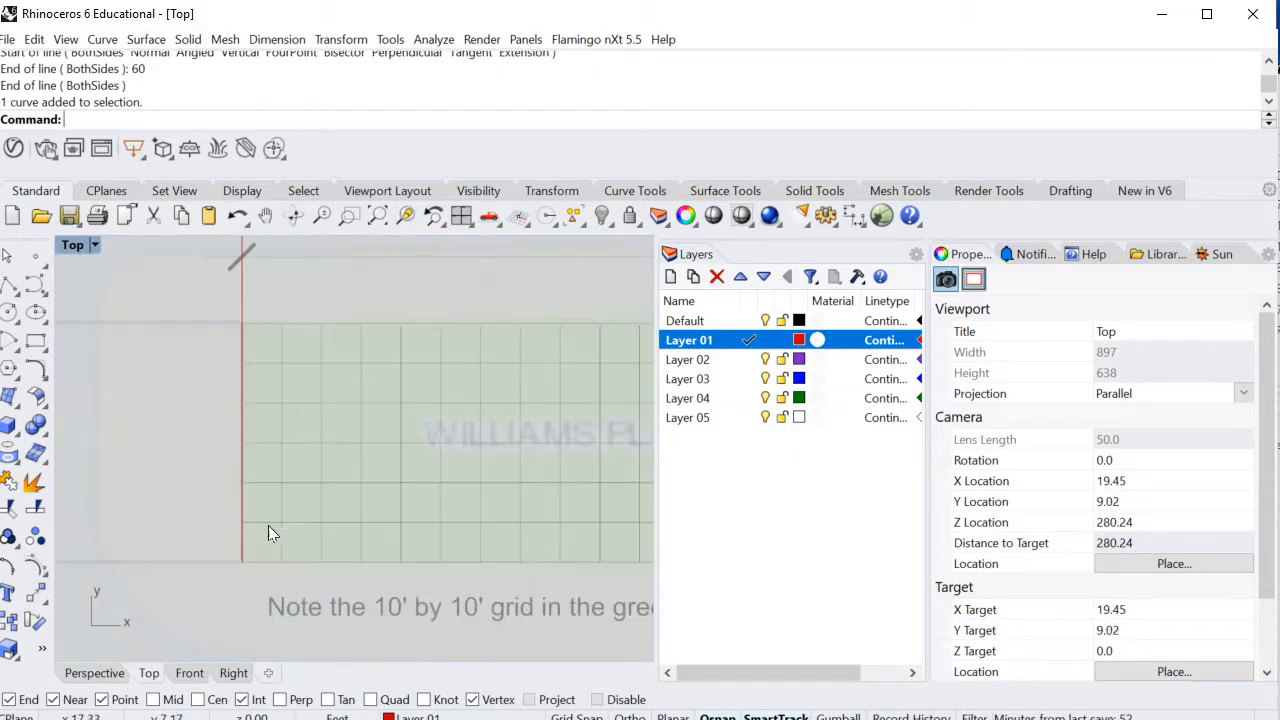
{"action": "right_click_drag", "start_coordinate": [245, 556], "coordinate": [508, 519]}
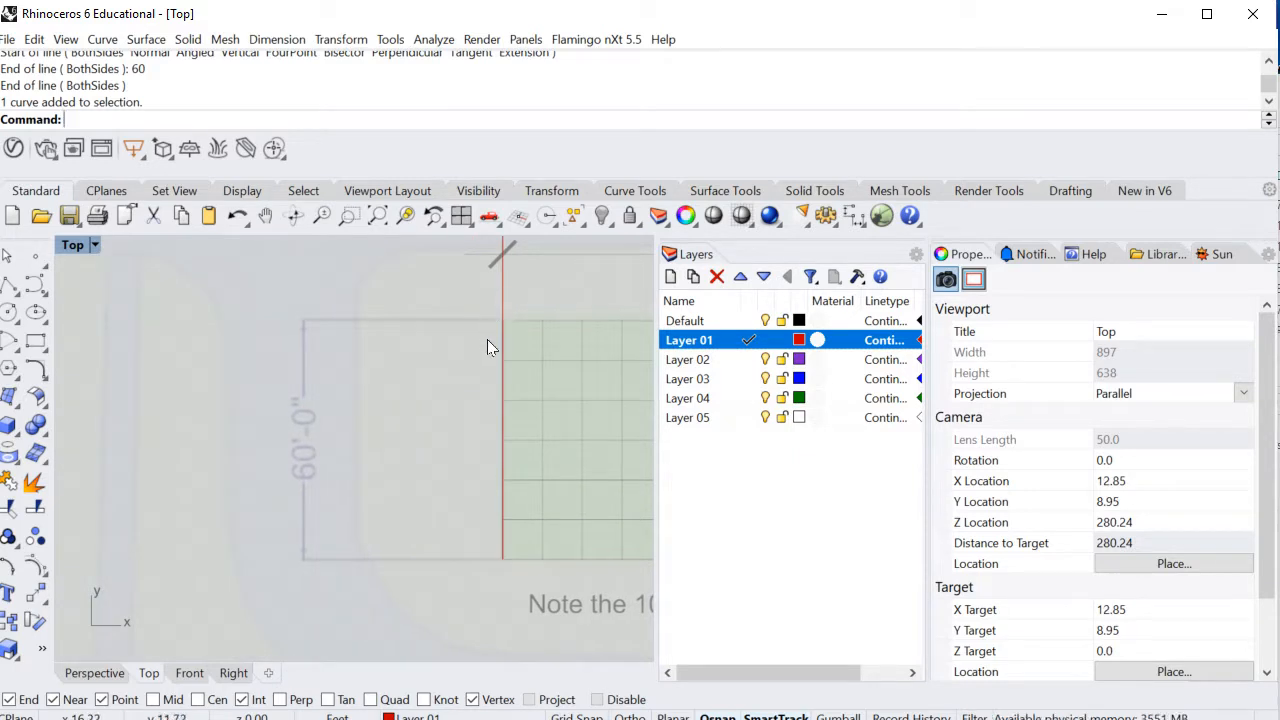
{"action": "right_click_drag", "start_coordinate": [452, 380], "coordinate": [251, 396]}
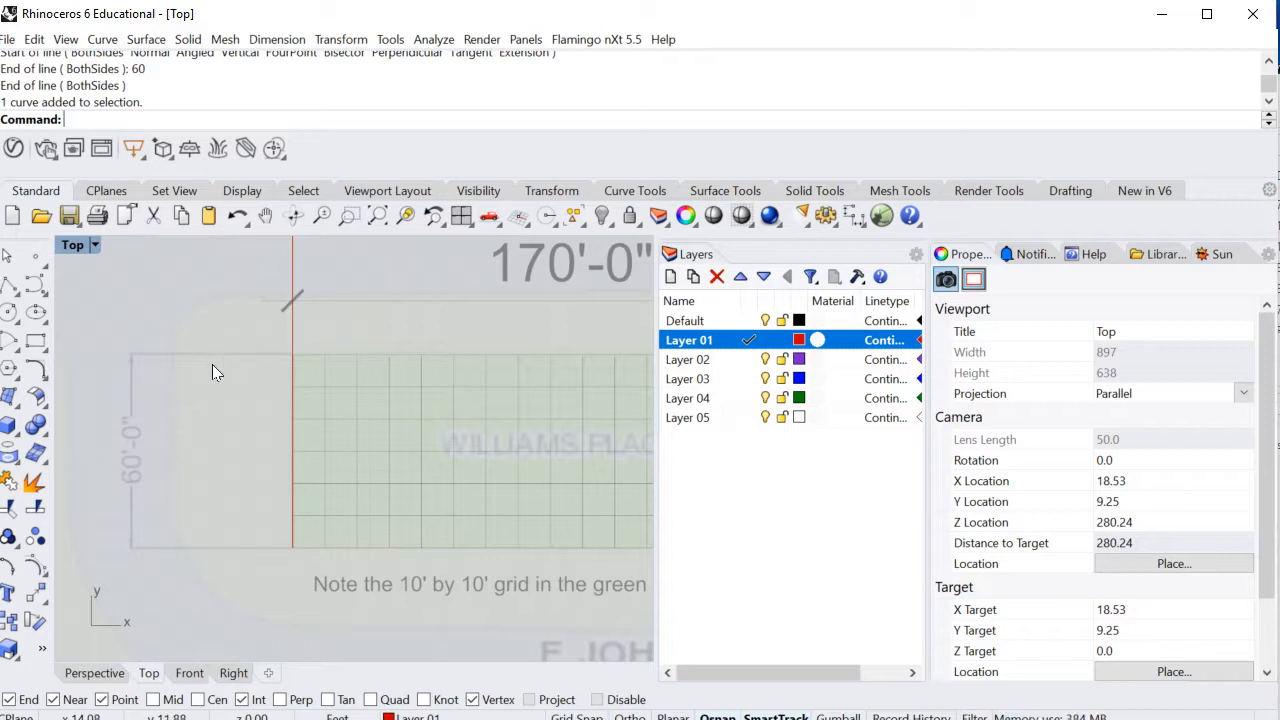
Step: Start Scale2D on the park picture, with the base point at the lower end of the vertical reference line
{"action": "type", "text": "Scale"}
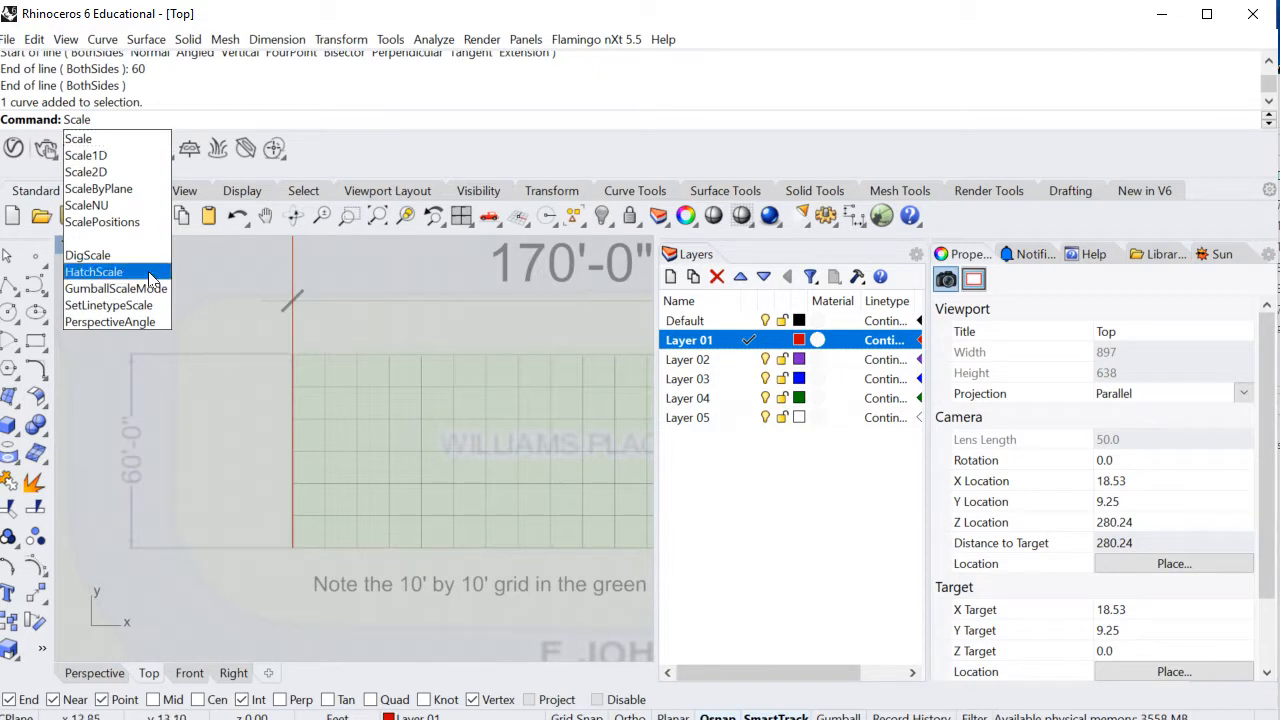
{"action": "left_click", "coordinate": [92, 172]}
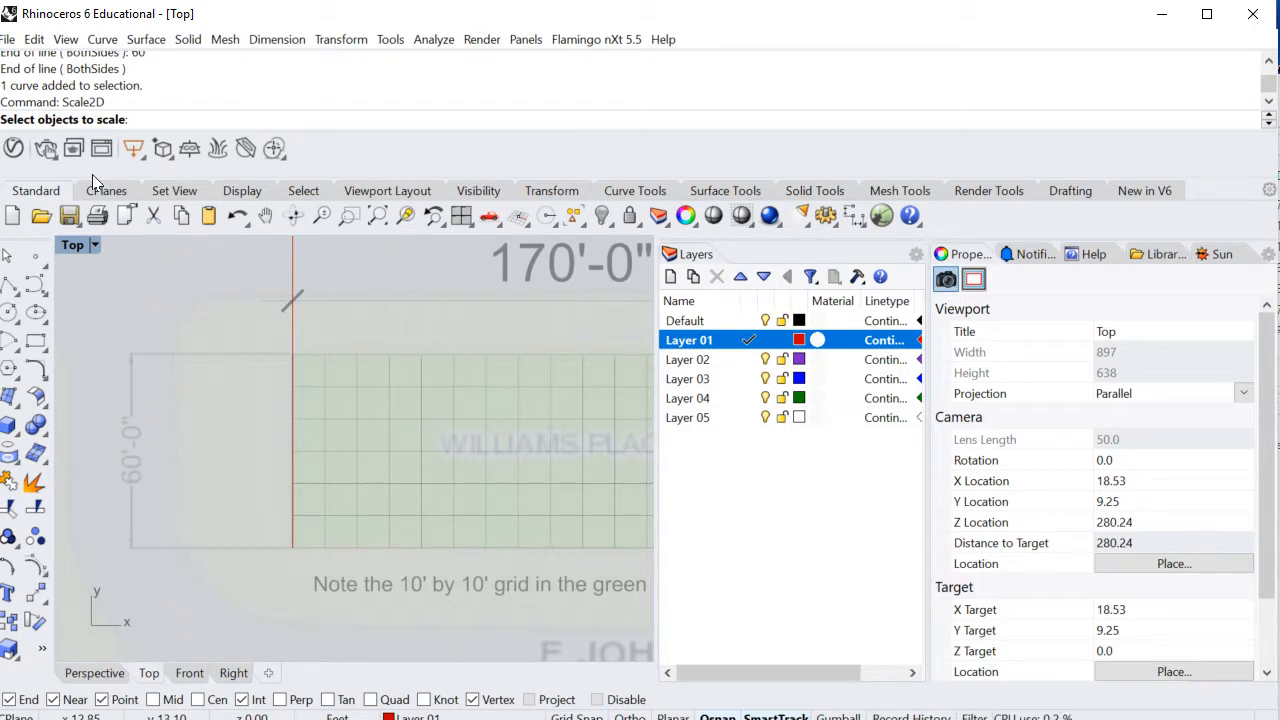
{"action": "scroll", "coordinate": [244, 323], "scroll_direction": "down", "scroll_amount": 5}
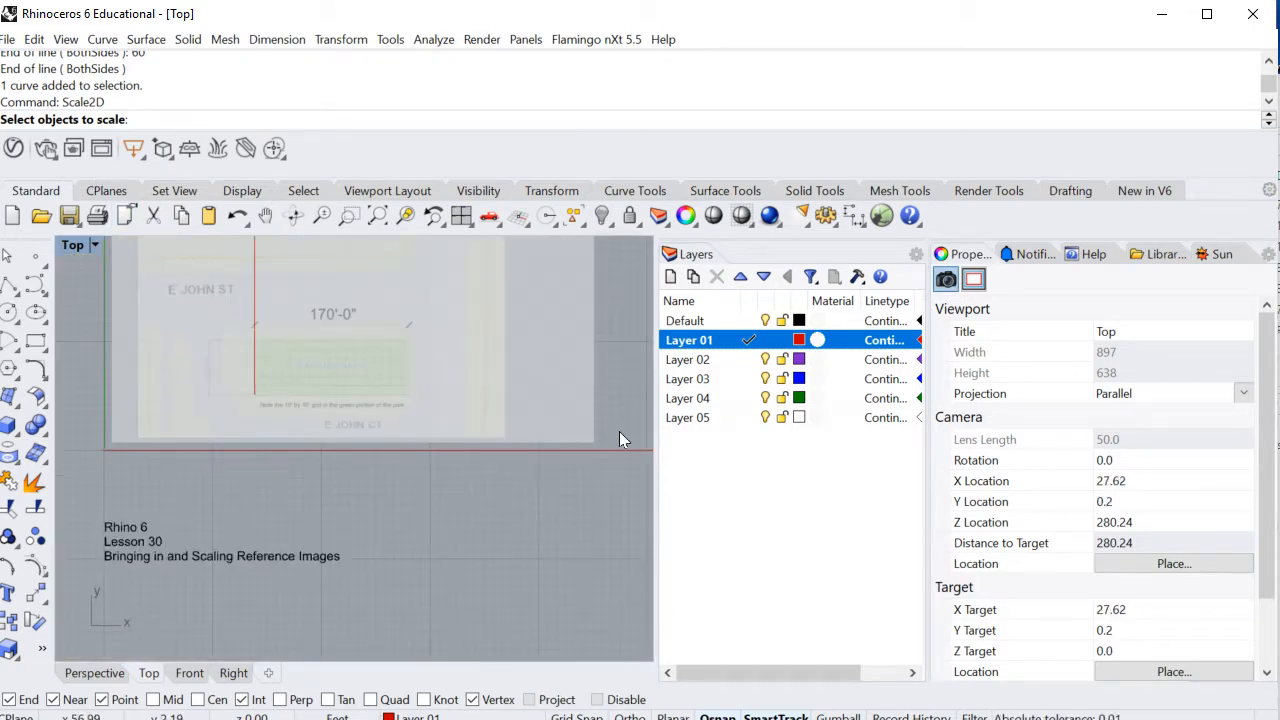
{"action": "left_click", "coordinate": [593, 382]}
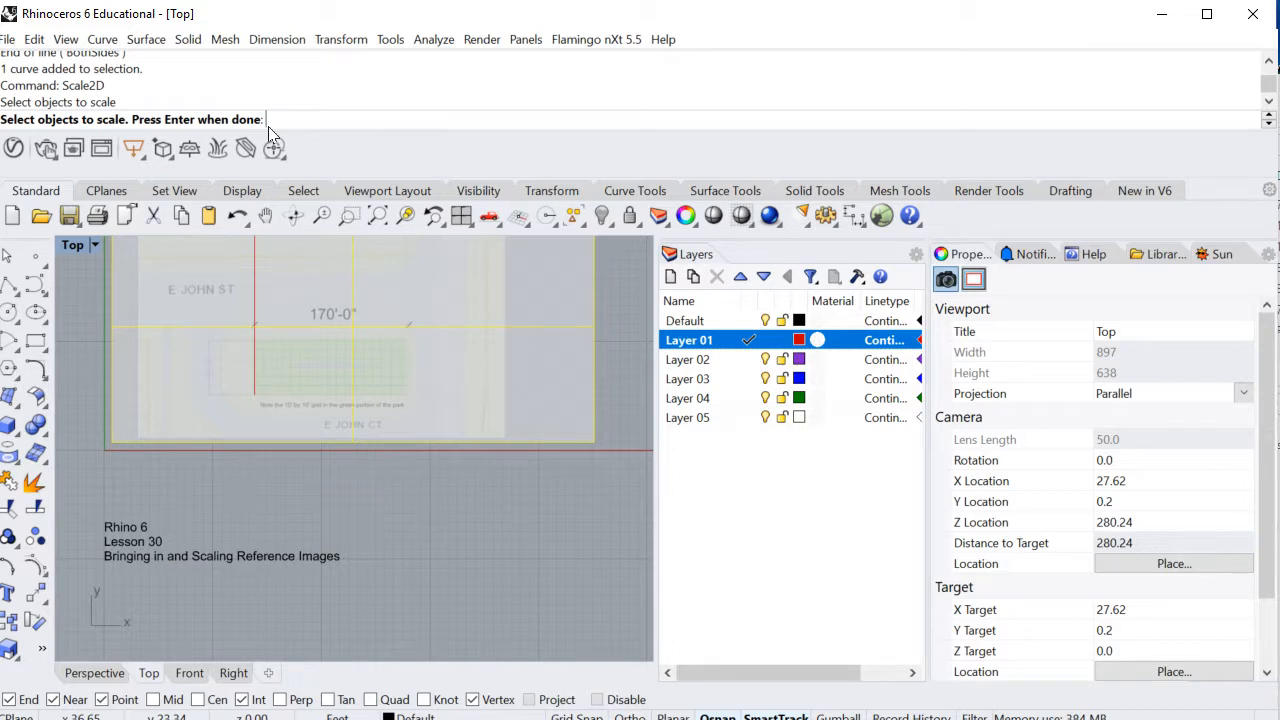
{"action": "key", "text": "Return"}
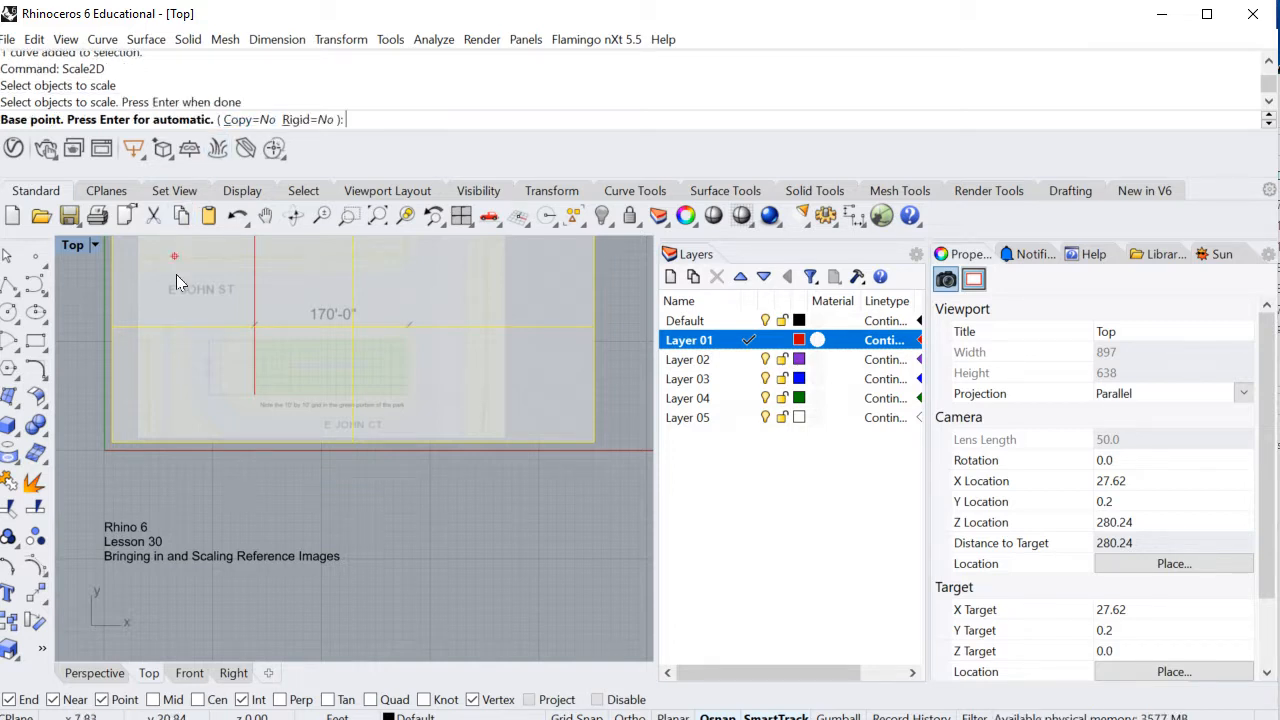
{"action": "left_click", "coordinate": [259, 402]}
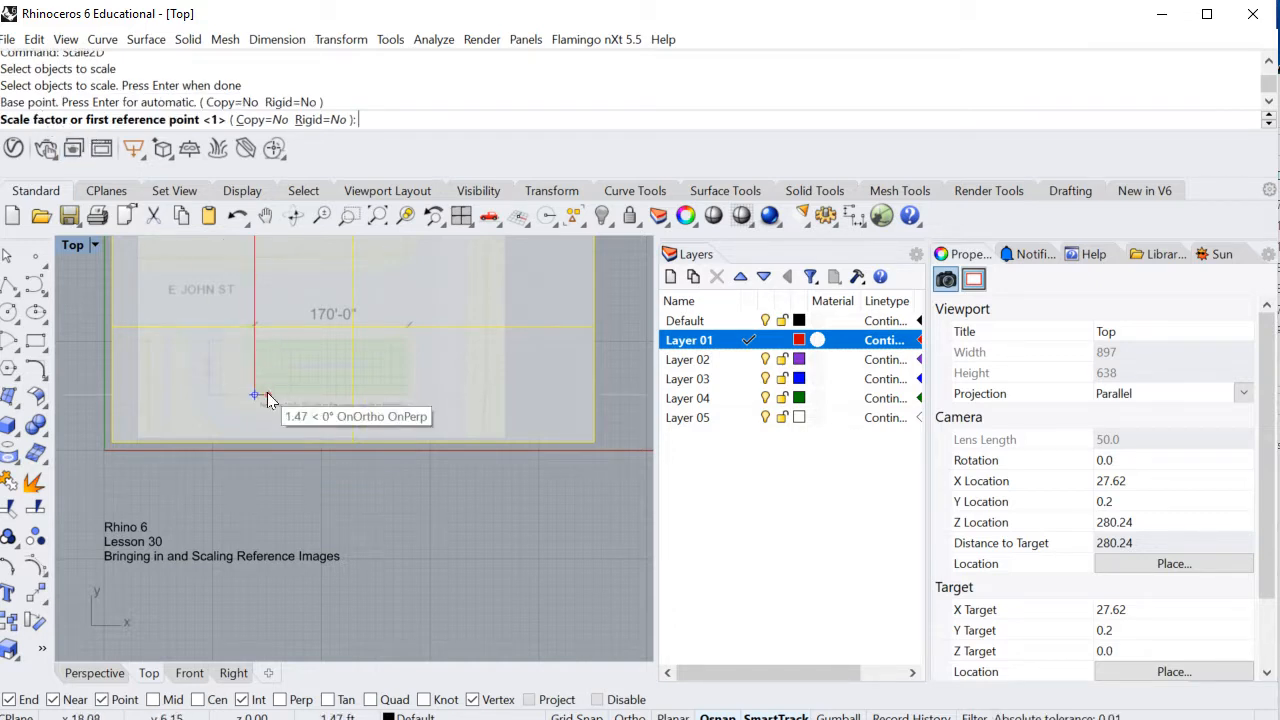
Step: Set the scale's first reference point at the upper-left corner of the green grid, where it meets the red line
{"action": "scroll", "coordinate": [261, 325], "scroll_direction": "up", "scroll_amount": 6}
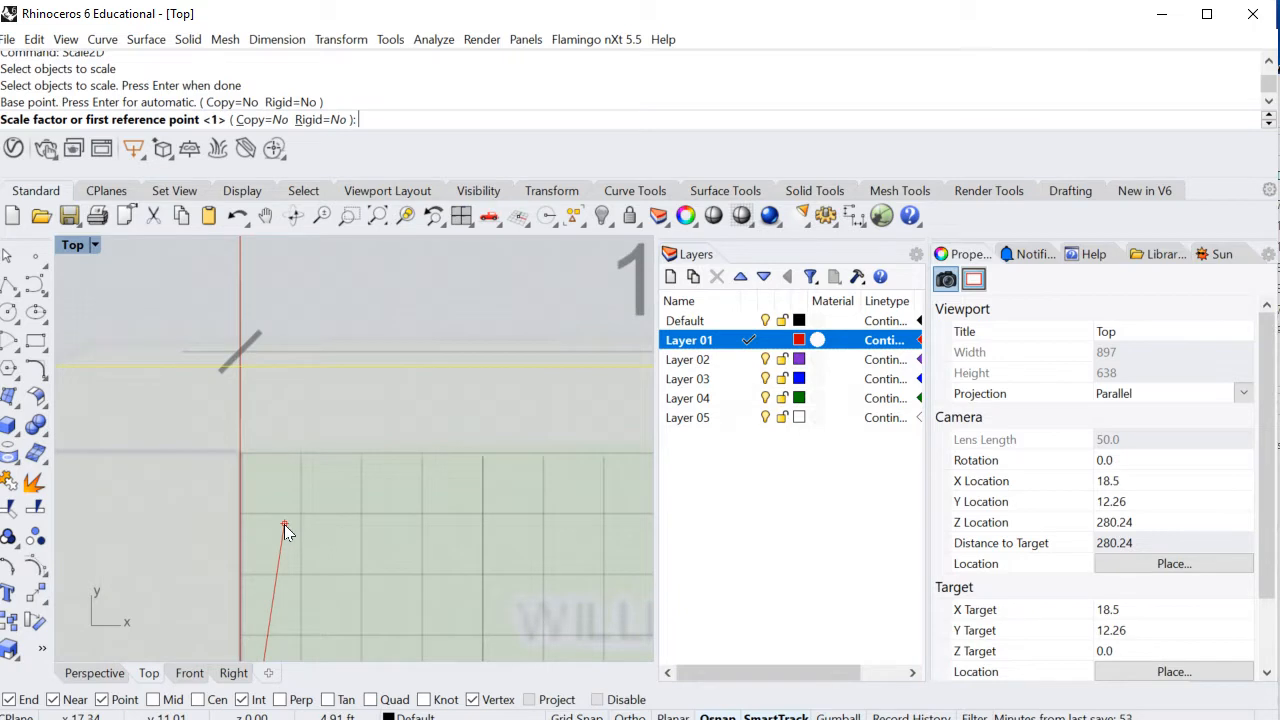
{"action": "scroll", "coordinate": [237, 478], "scroll_direction": "up", "scroll_amount": 5}
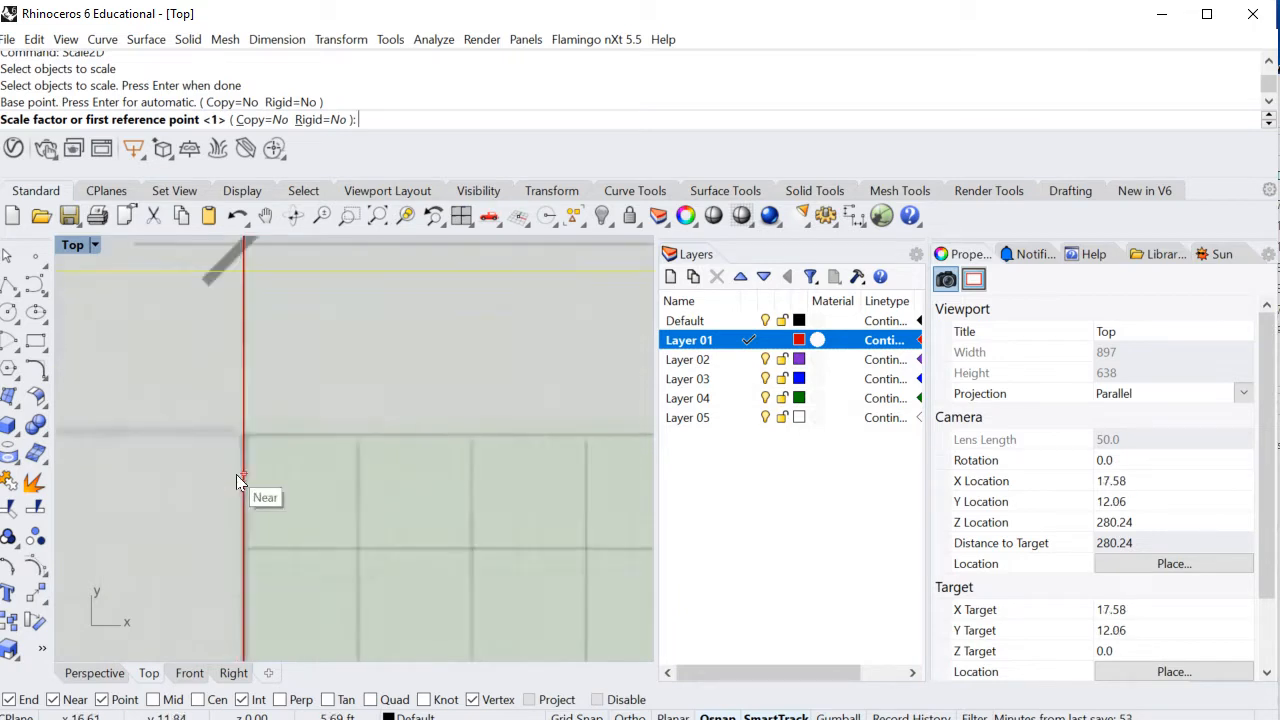
{"action": "scroll", "coordinate": [236, 474], "scroll_direction": "up", "scroll_amount": 4}
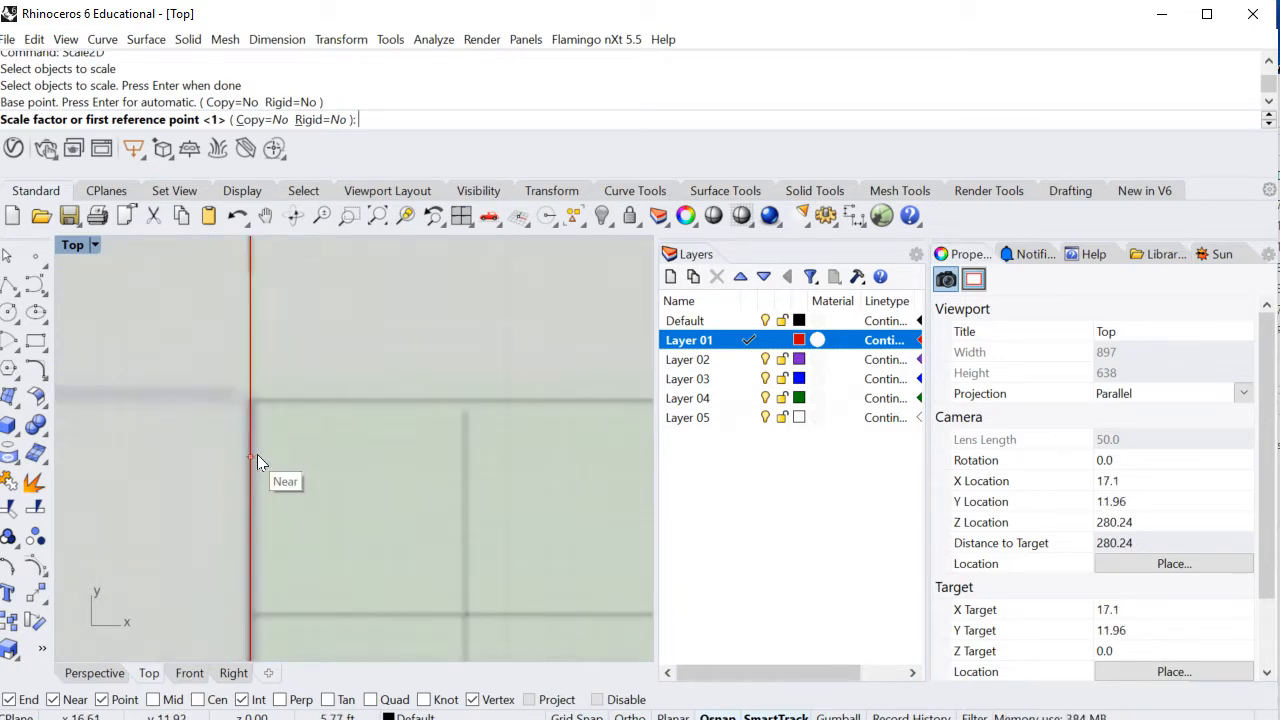
{"action": "left_click", "coordinate": [254, 401]}
Step: Finish the Scale2D by placing the second reference point at the upper end of the 60-foot vertical line
{"action": "scroll", "coordinate": [263, 351], "scroll_direction": "down", "scroll_amount": 6}
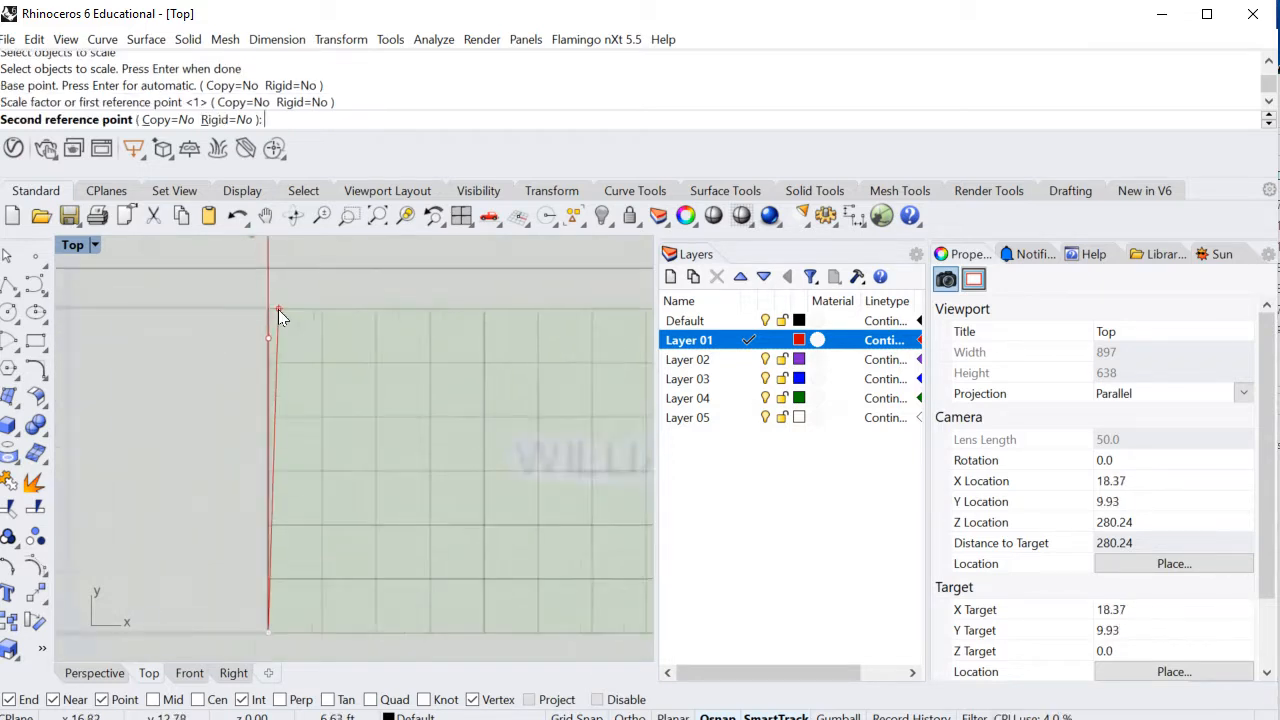
{"action": "scroll", "coordinate": [287, 320], "scroll_direction": "down", "scroll_amount": 6}
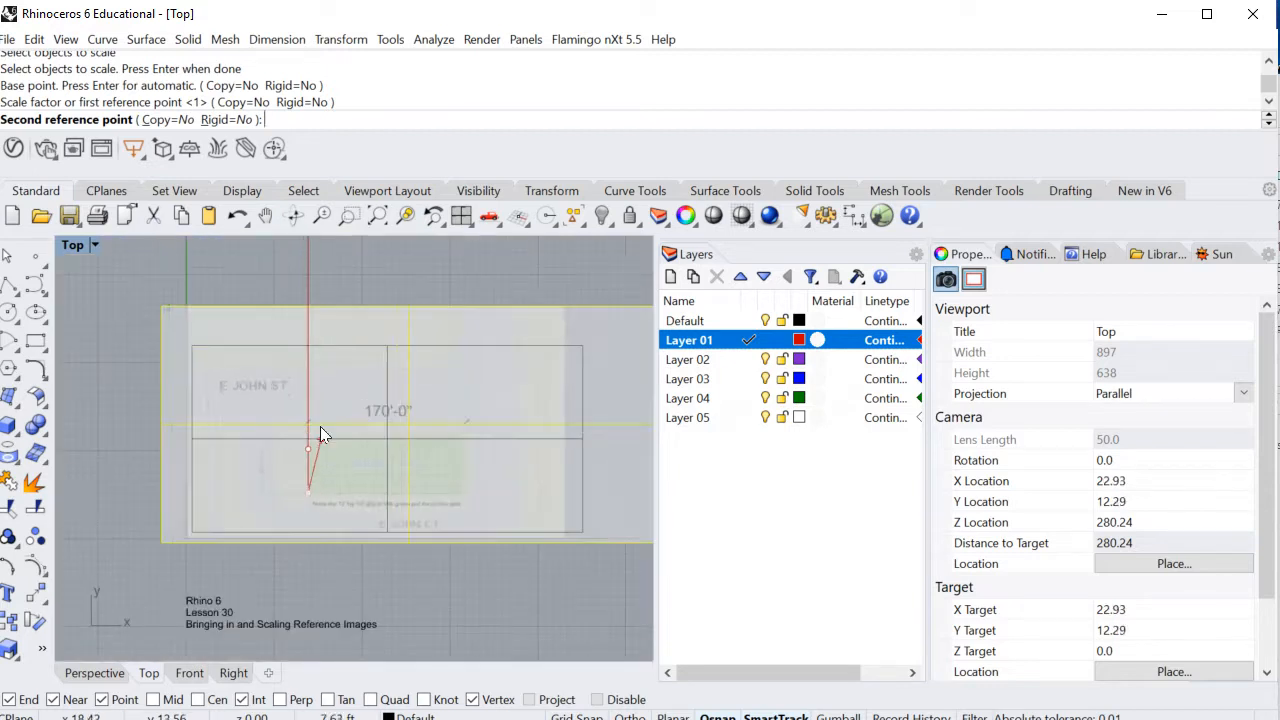
{"action": "scroll", "coordinate": [323, 378], "scroll_direction": "up", "scroll_amount": 5}
{"action": "scroll", "coordinate": [325, 372], "scroll_direction": "down", "scroll_amount": 4}
{"action": "scroll", "coordinate": [352, 320], "scroll_direction": "up", "scroll_amount": 3}
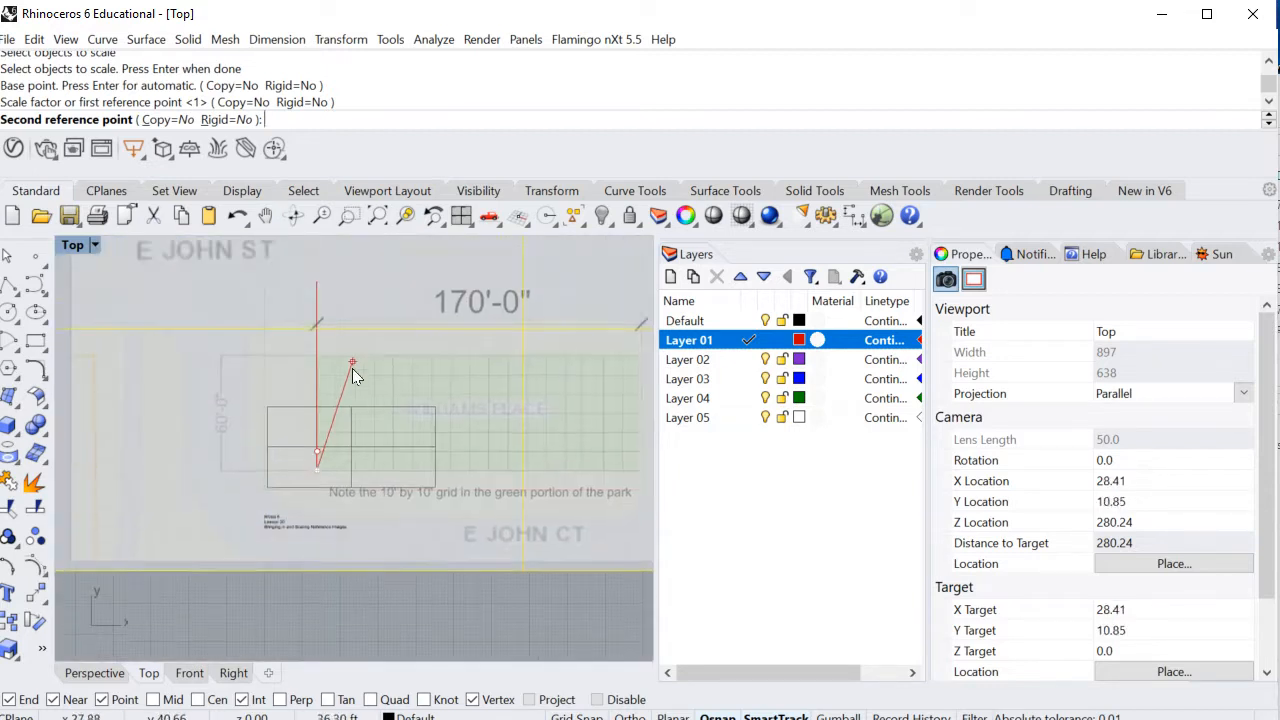
{"action": "right_click_drag", "start_coordinate": [353, 368], "coordinate": [335, 562]}
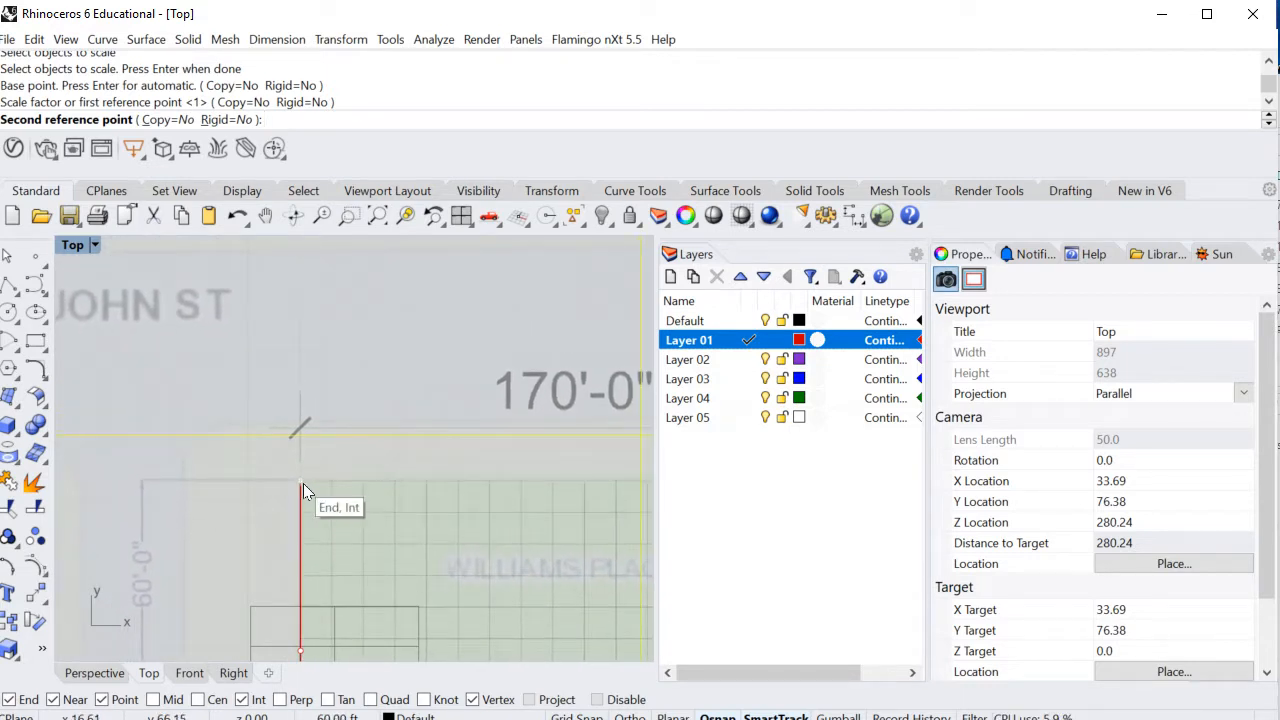
{"action": "left_click", "coordinate": [303, 483]}
{"action": "scroll", "coordinate": [303, 483], "scroll_direction": "down", "scroll_amount": 5}
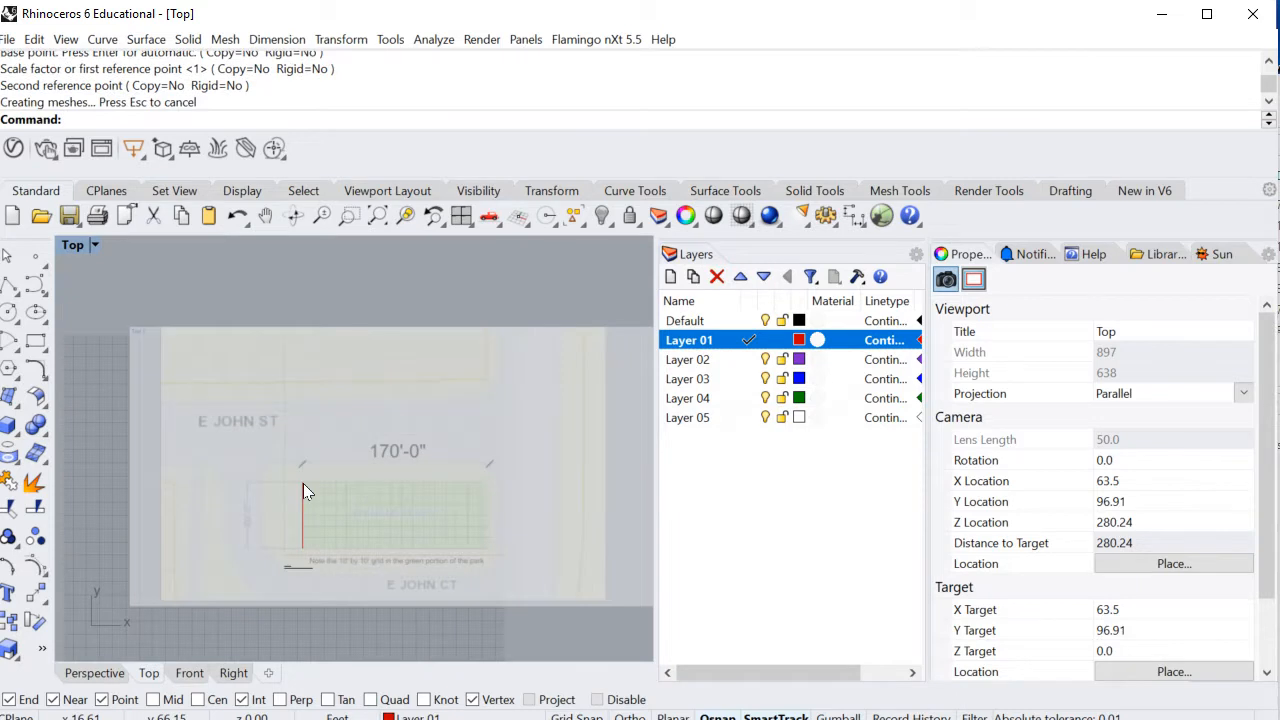
Step: Examine the scaled park picture around the 60-foot line, the 170'-0" dimension and the green grid
{"action": "right_click_drag", "start_coordinate": [210, 626], "coordinate": [191, 555]}
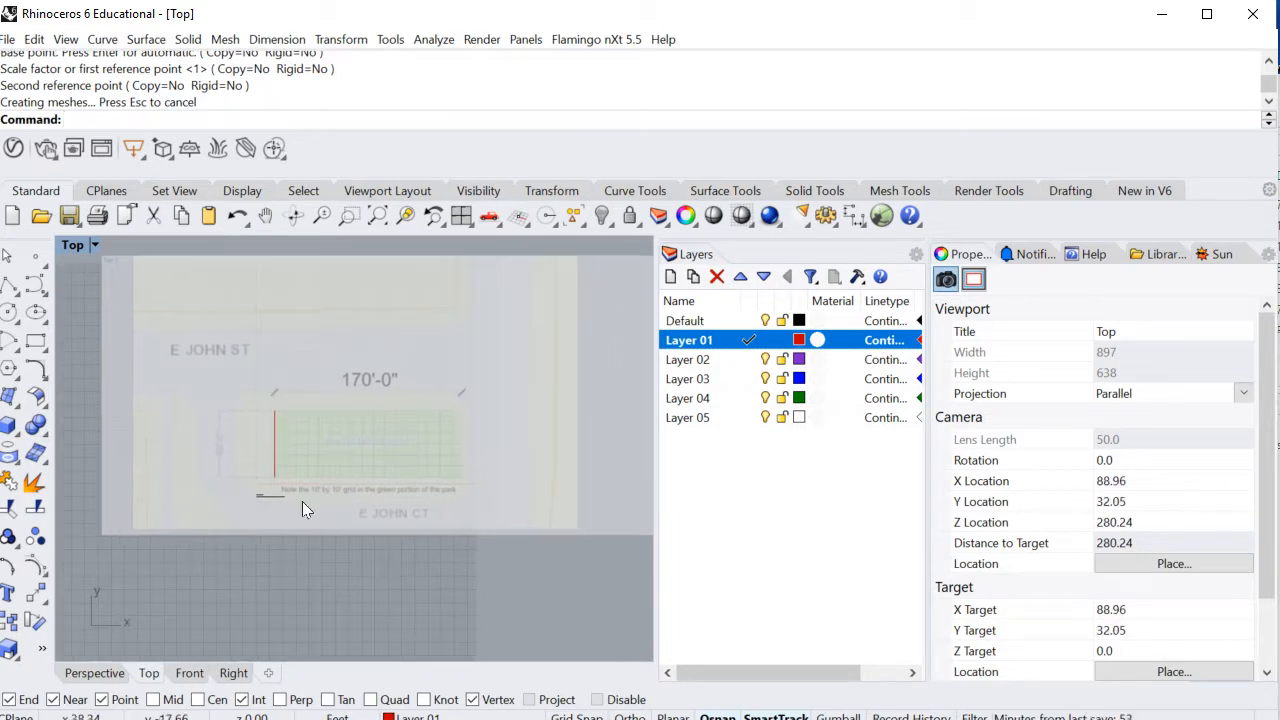
{"action": "scroll", "coordinate": [334, 475], "scroll_direction": "down", "scroll_amount": 8}
{"action": "right_click_drag", "start_coordinate": [368, 462], "coordinate": [212, 420]}
{"action": "right_click_drag", "start_coordinate": [209, 525], "coordinate": [347, 547]}
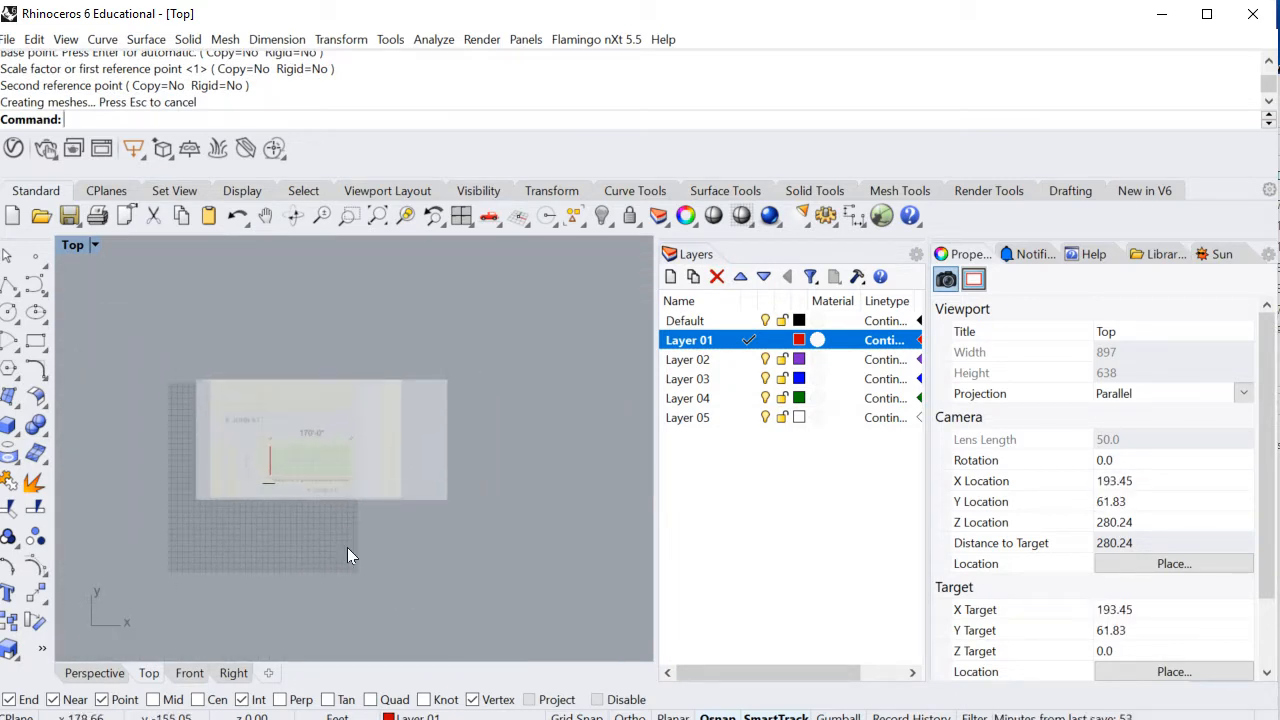
{"action": "scroll", "coordinate": [310, 467], "scroll_direction": "up", "scroll_amount": 3}
{"action": "scroll", "coordinate": [284, 436], "scroll_direction": "up", "scroll_amount": 2}
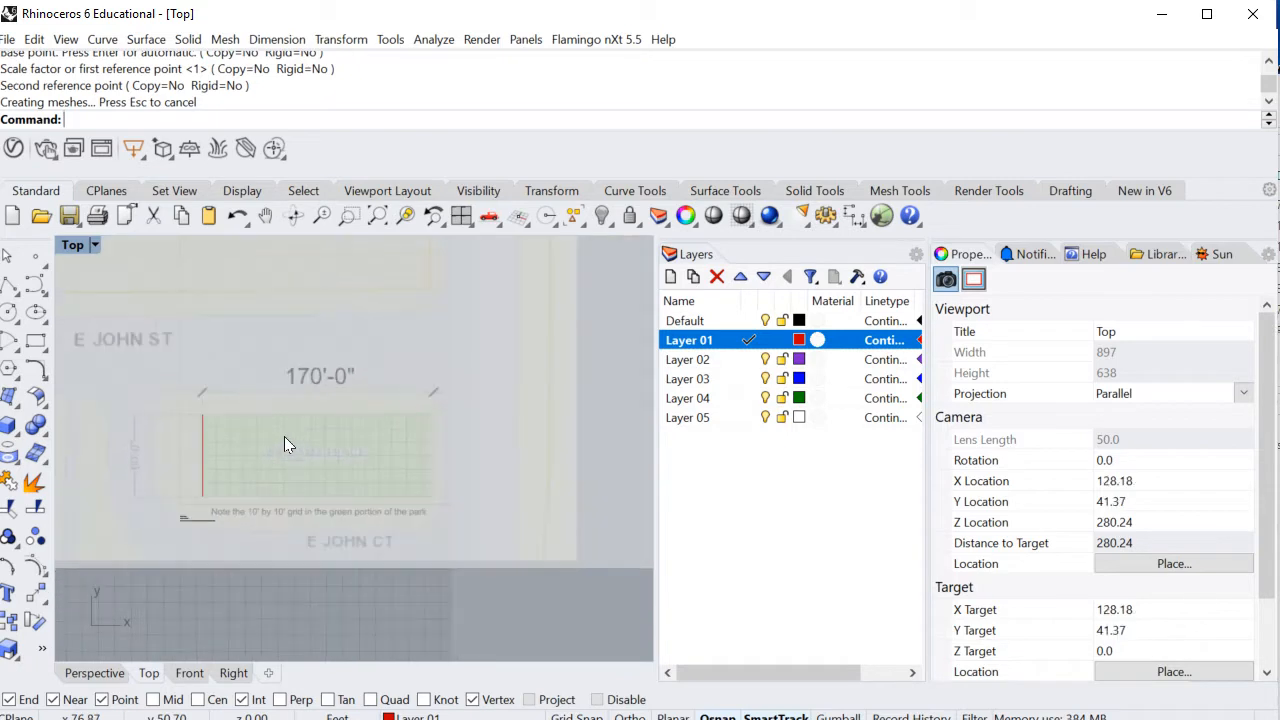
{"action": "scroll", "coordinate": [337, 598], "scroll_direction": "down", "scroll_amount": 3}
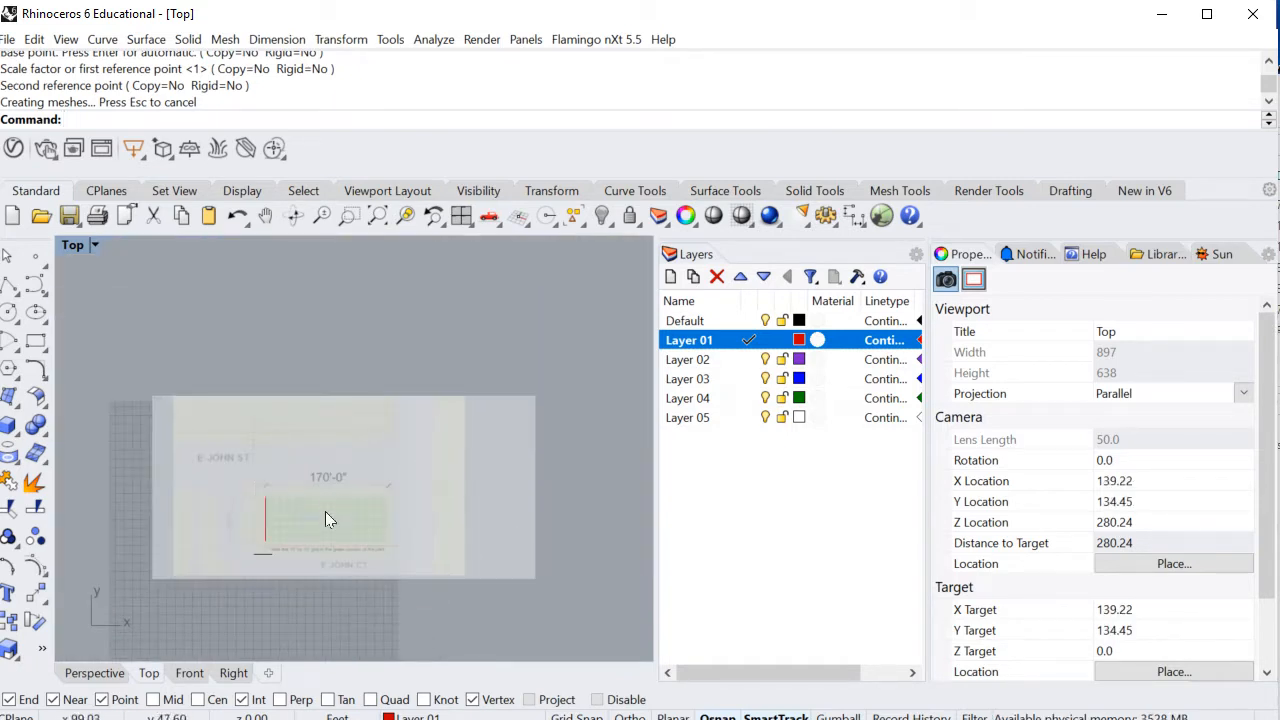
{"action": "scroll", "coordinate": [322, 535], "scroll_direction": "up", "scroll_amount": 3}
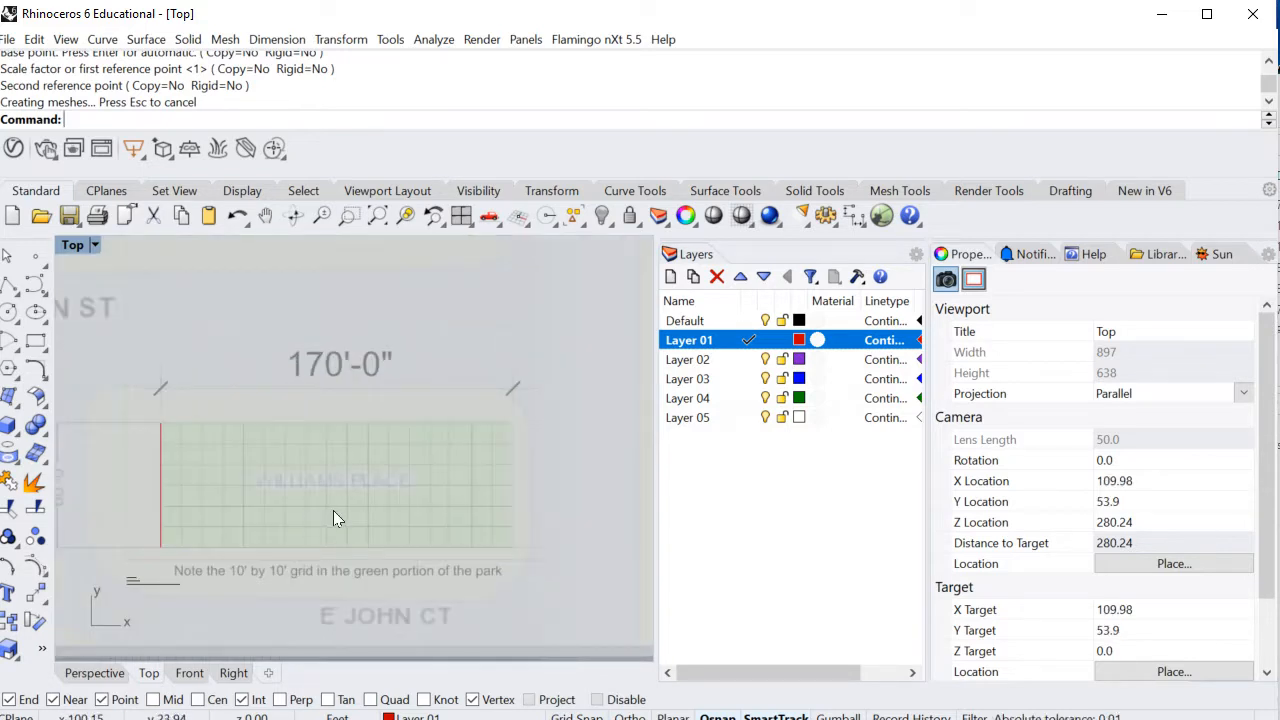
{"action": "scroll", "coordinate": [357, 474], "scroll_direction": "down", "scroll_amount": 3}
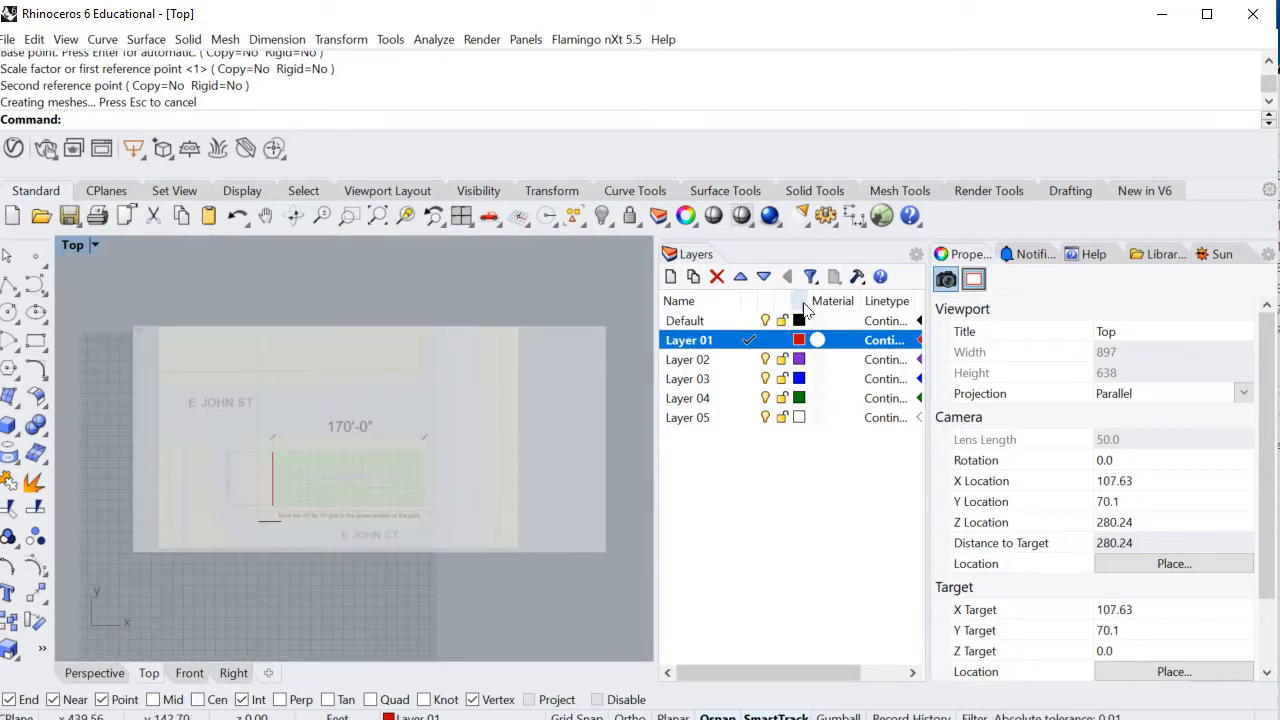
Step: Rename the Default layer as "reference image"
{"action": "left_click", "coordinate": [706, 324]}
{"action": "double_click", "coordinate": [706, 324]}
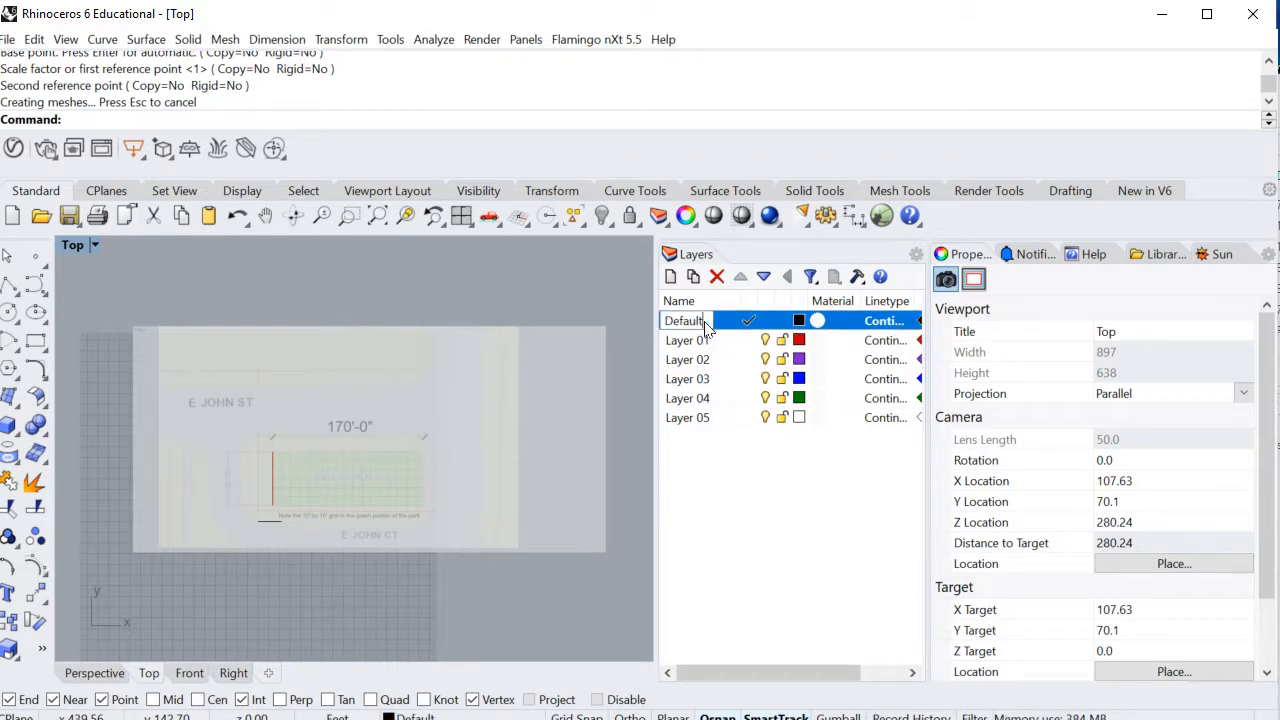
{"action": "left_click_drag", "start_coordinate": [706, 328], "coordinate": [663, 326]}
{"action": "type", "text": "refe"}
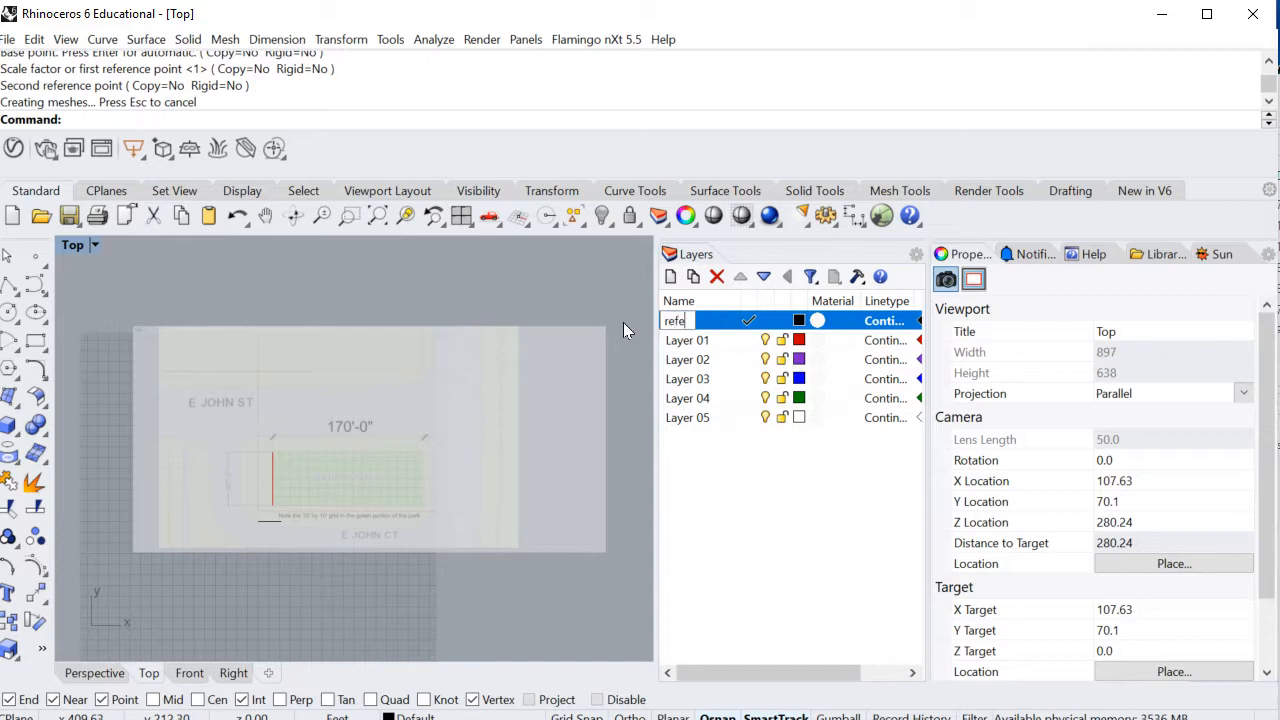
{"action": "type", "text": "rence im"}
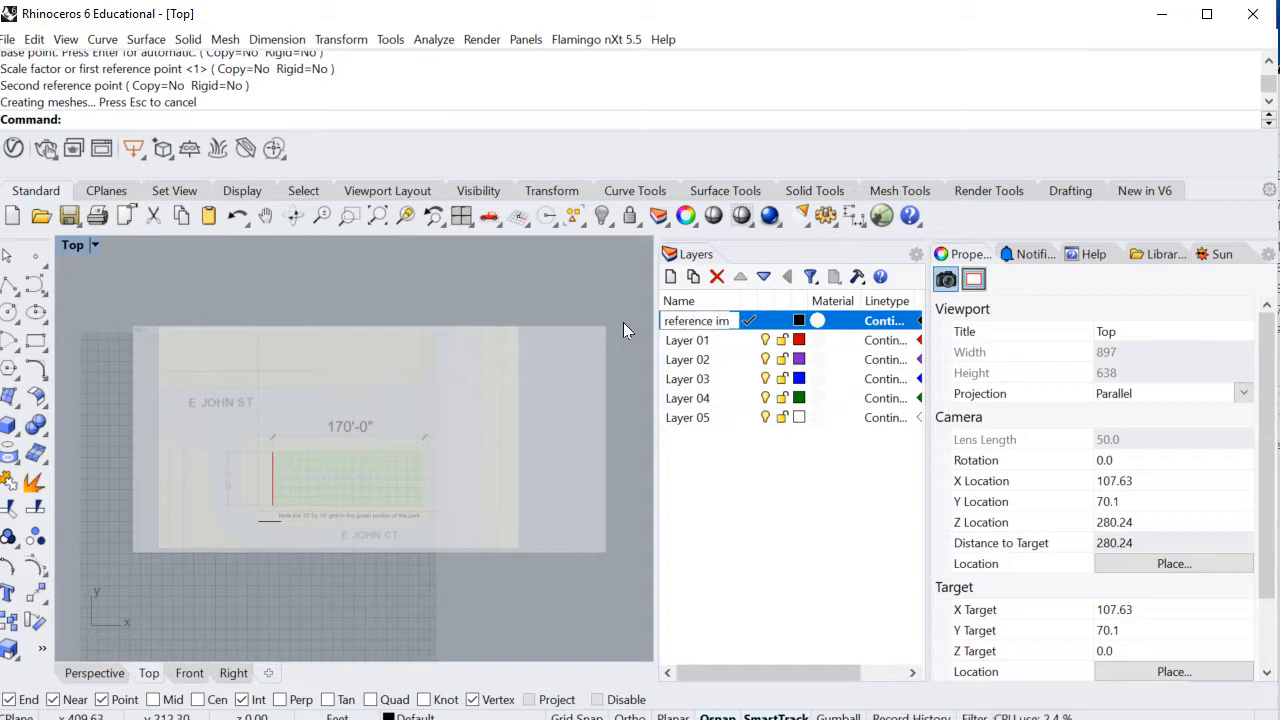
{"action": "type", "text": "age"}
{"action": "key", "text": "Return"}
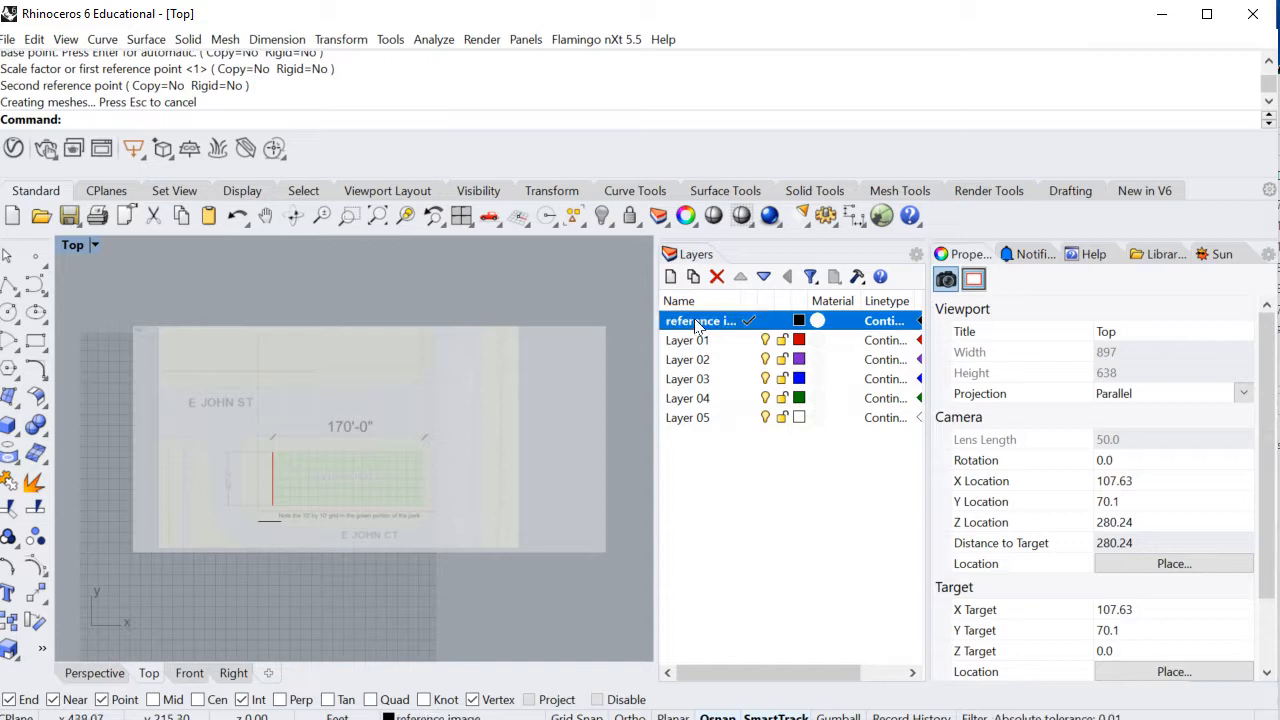
Step: Make Layer 01 current and lock the reference image layer, testing the lock with a selection window across the park picture
{"action": "left_click", "coordinate": [746, 341]}
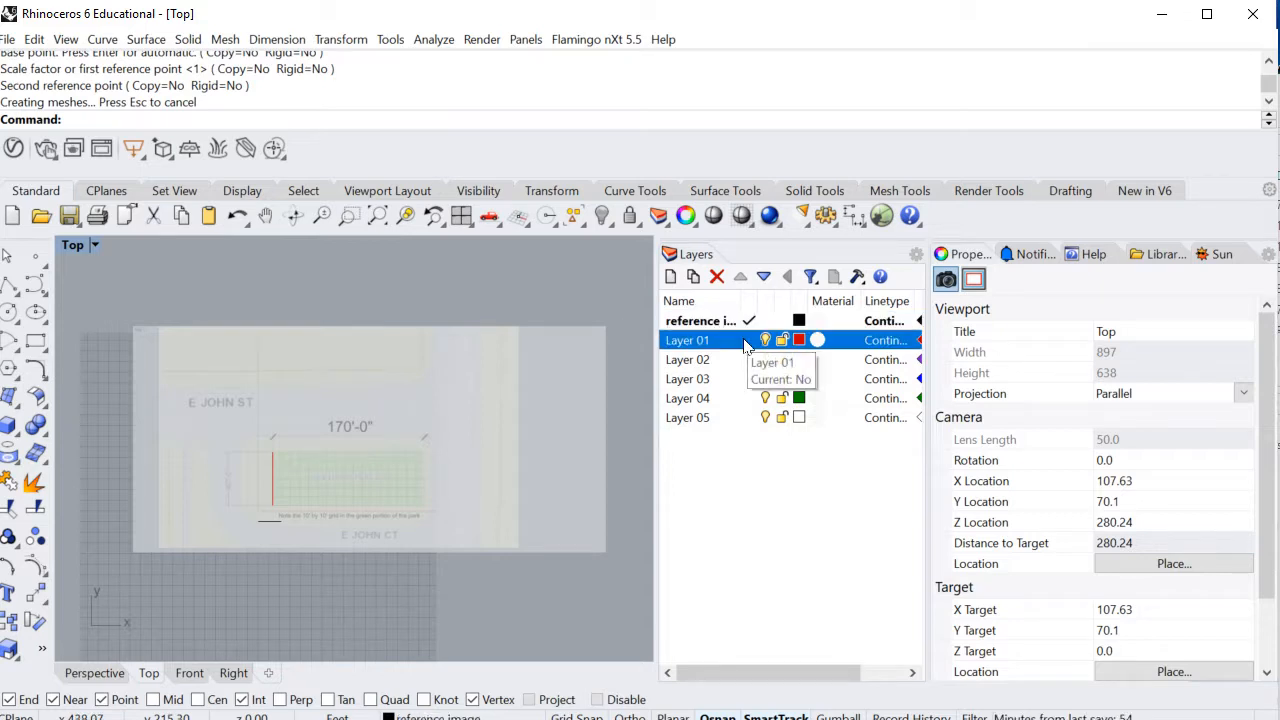
{"action": "left_click", "coordinate": [782, 321]}
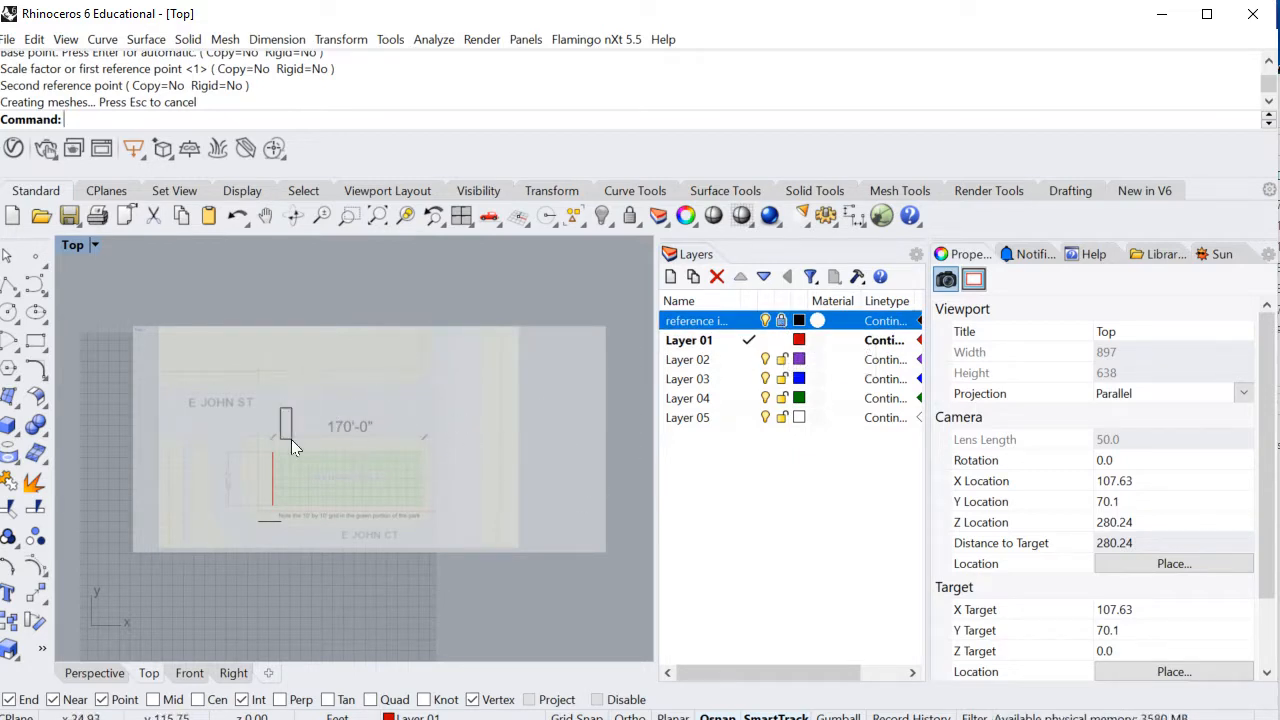
{"action": "left_click_drag", "start_coordinate": [328, 554], "coordinate": [157, 369]}
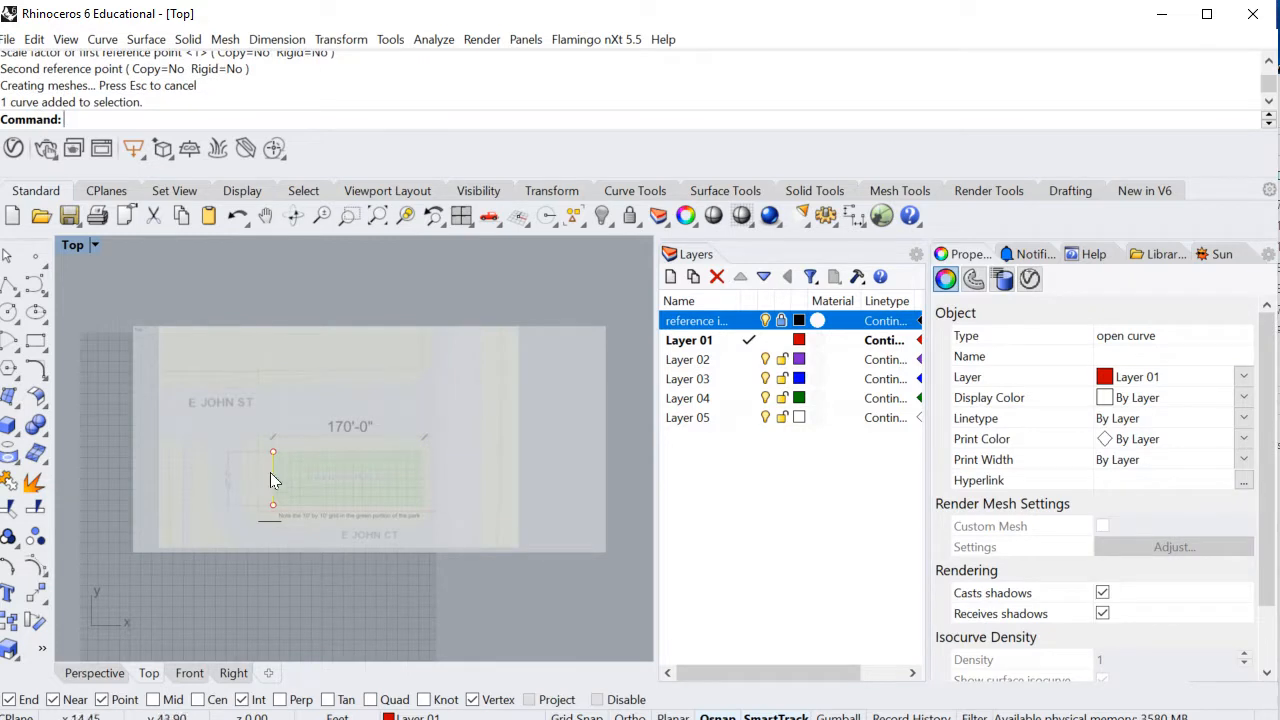
{"action": "left_click", "coordinate": [513, 256]}
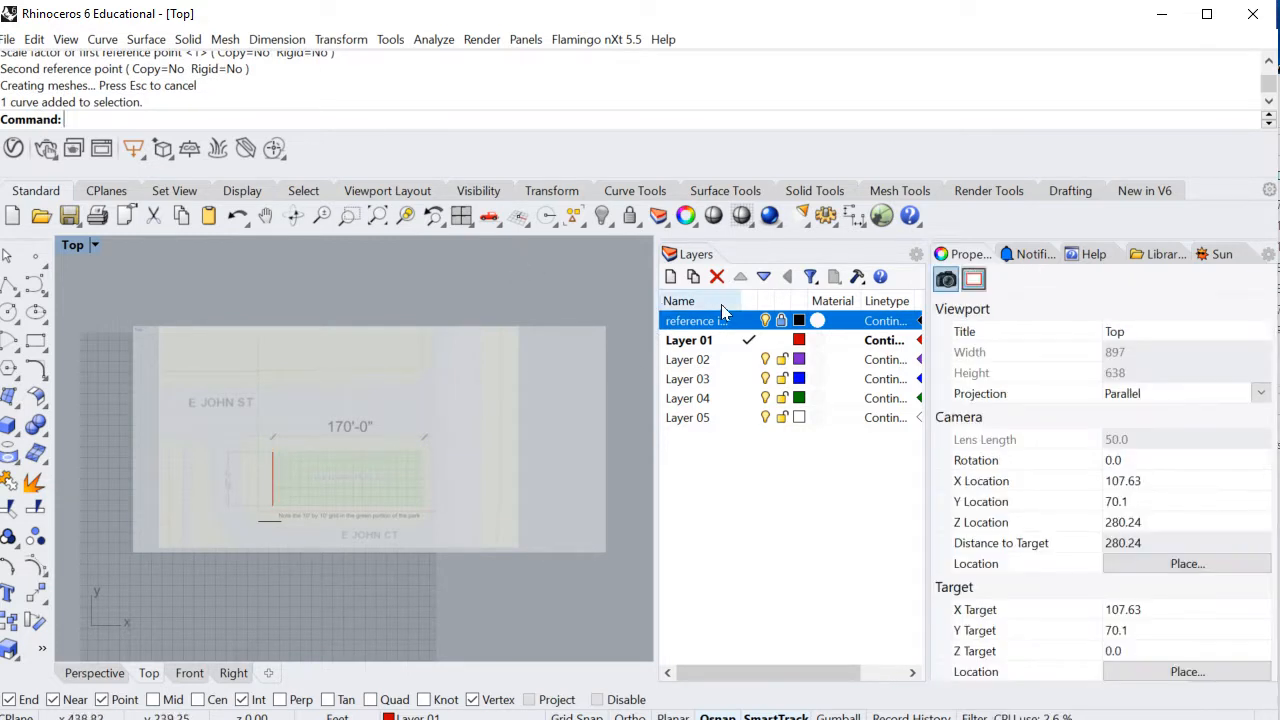
Step: Unlock the reference image layer and try moving the park picture, undoing the move
{"action": "left_click", "coordinate": [782, 321]}
{"action": "left_click_drag", "start_coordinate": [458, 411], "coordinate": [426, 382]}
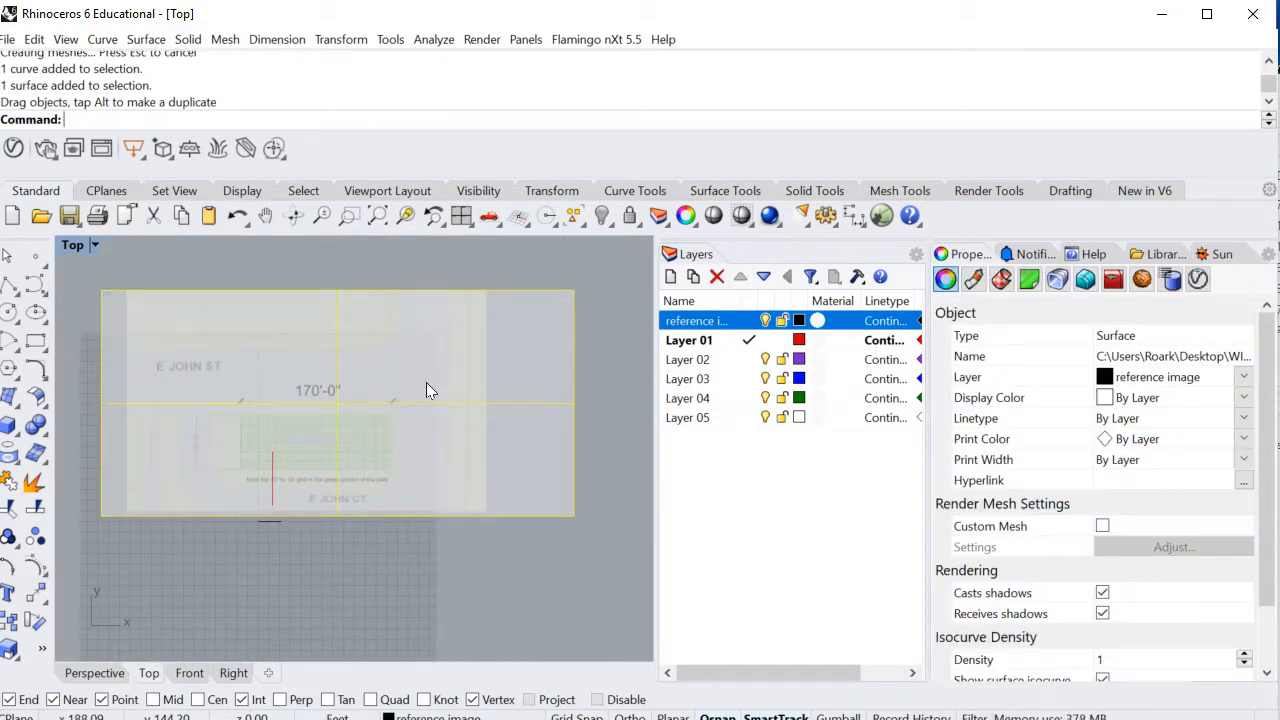
{"action": "key", "text": "ctrl+z"}
{"action": "left_click", "coordinate": [467, 283]}
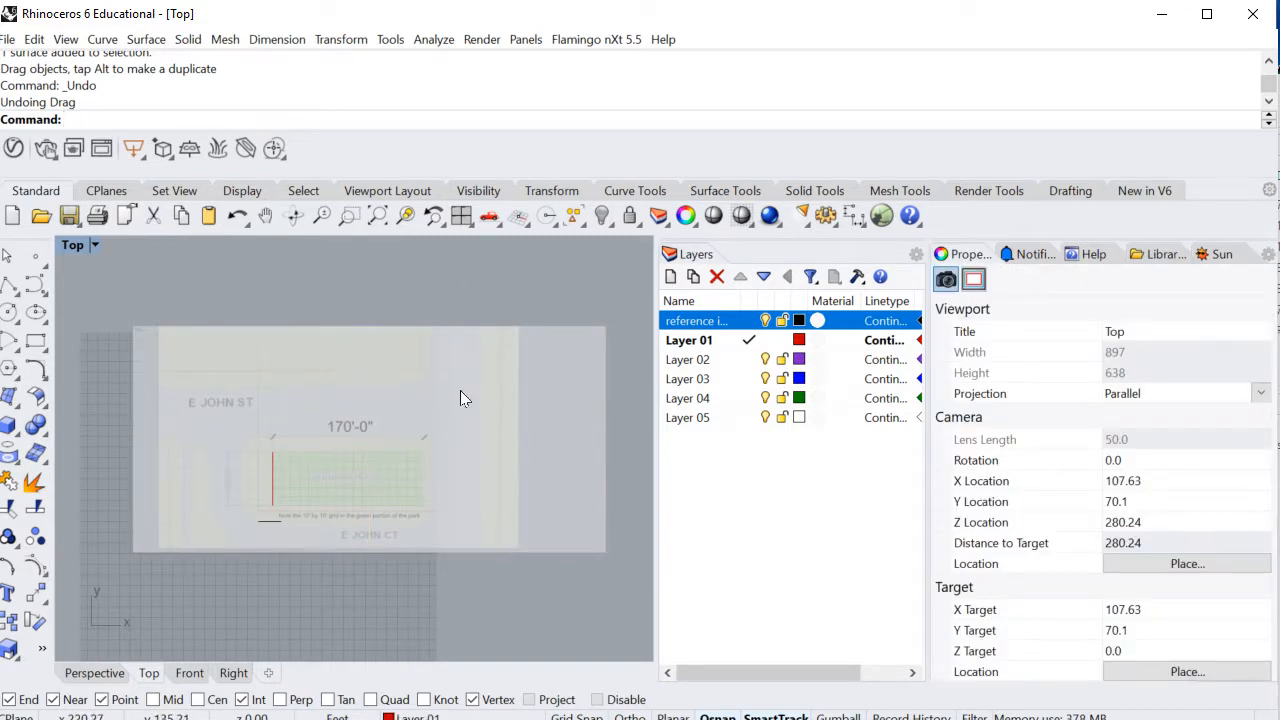
Step: Lock the reference image layer again, and turn its visibility off and back on
{"action": "left_click", "coordinate": [782, 321]}
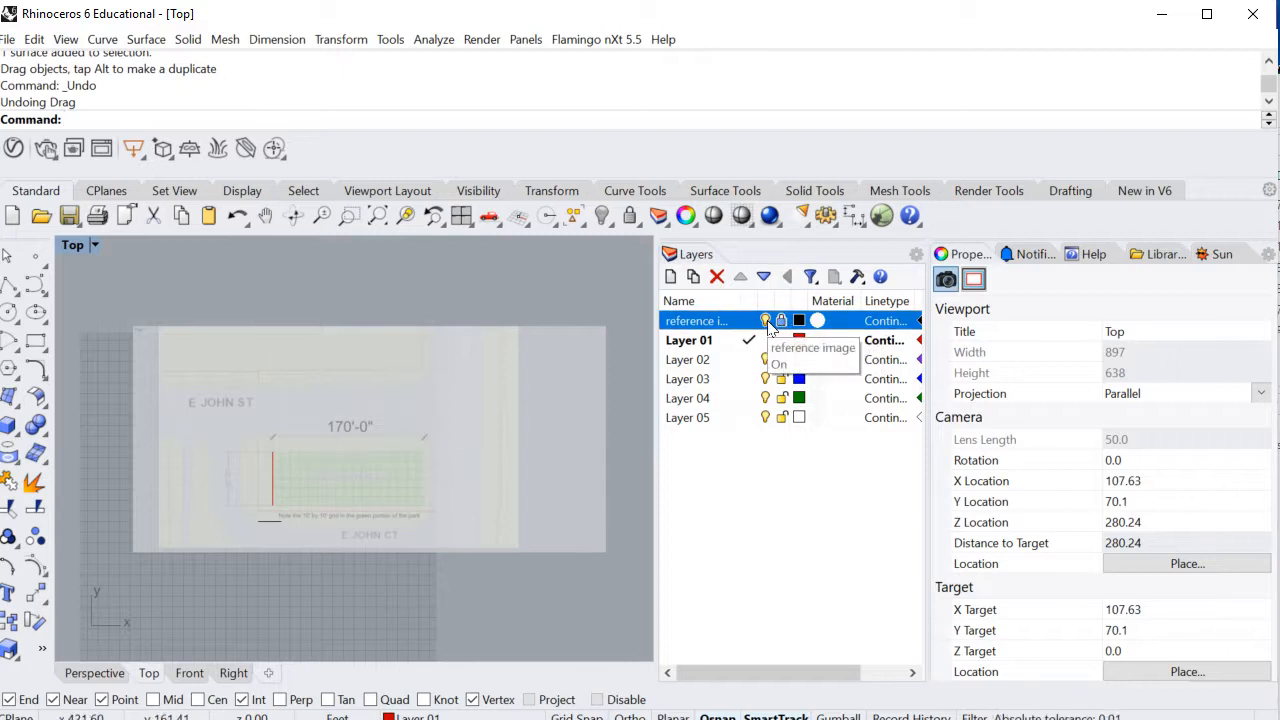
{"action": "left_click", "coordinate": [766, 321]}
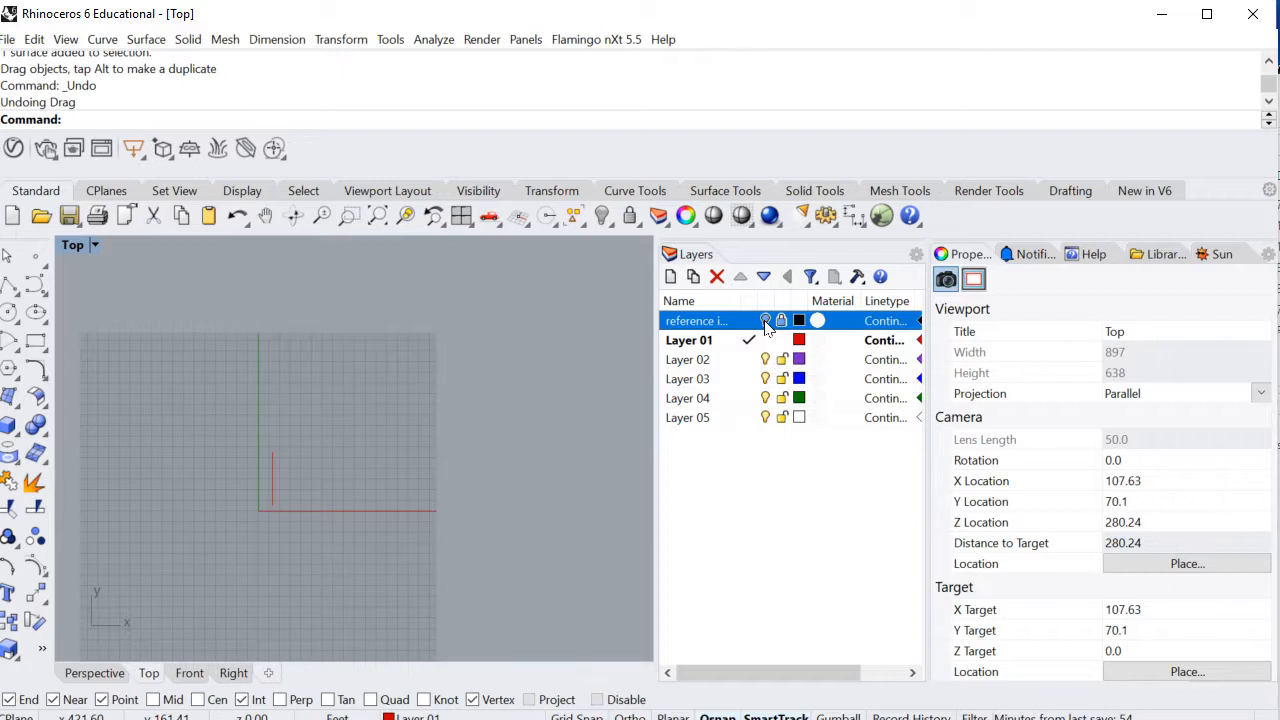
{"action": "left_click", "coordinate": [766, 321]}
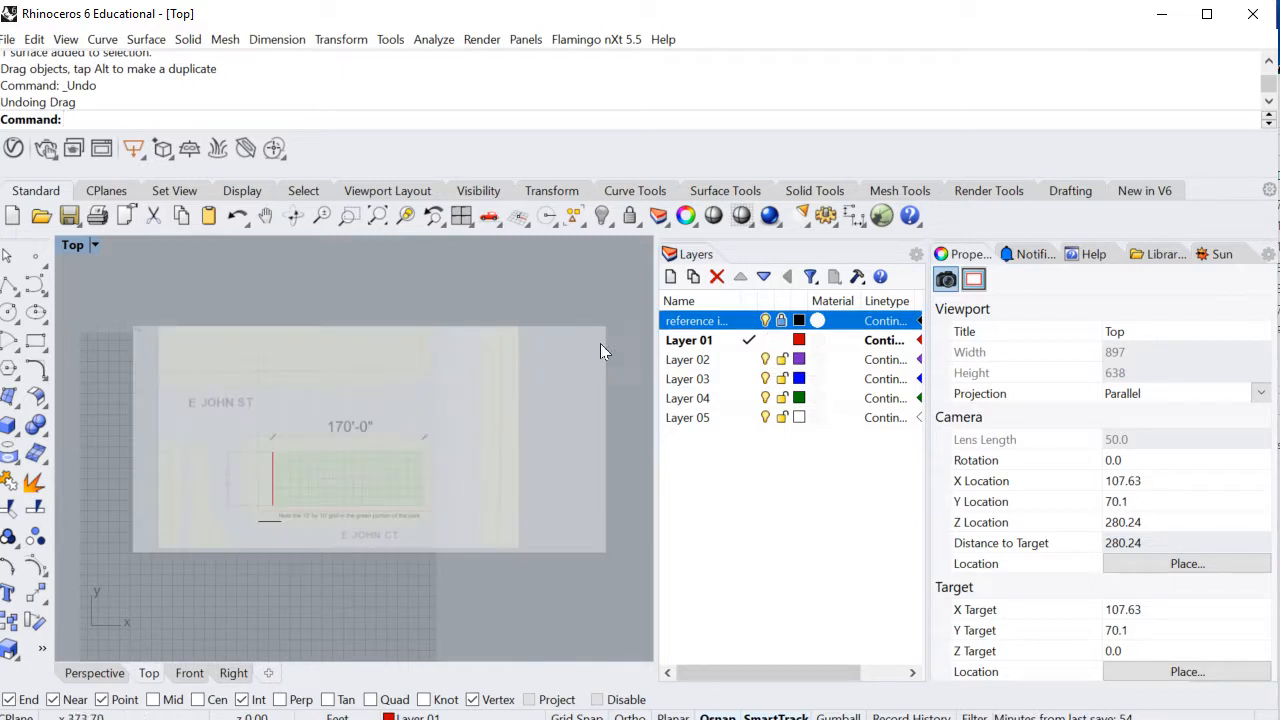
{"action": "scroll", "coordinate": [530, 400], "scroll_direction": "down", "scroll_amount": 1}
{"action": "right_click_drag", "start_coordinate": [529, 402], "coordinate": [403, 373]}
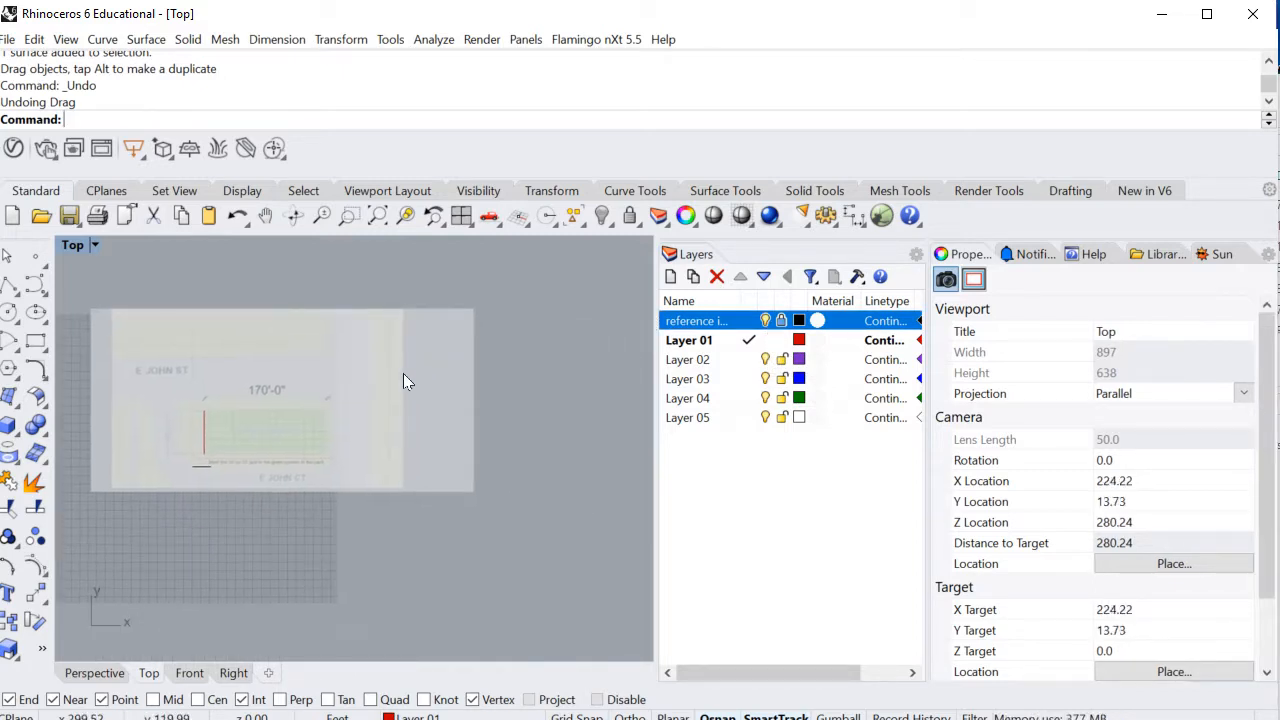
{"action": "scroll", "coordinate": [215, 452], "scroll_direction": "up", "scroll_amount": 3}
{"action": "right_click_drag", "start_coordinate": [221, 446], "coordinate": [300, 547]}
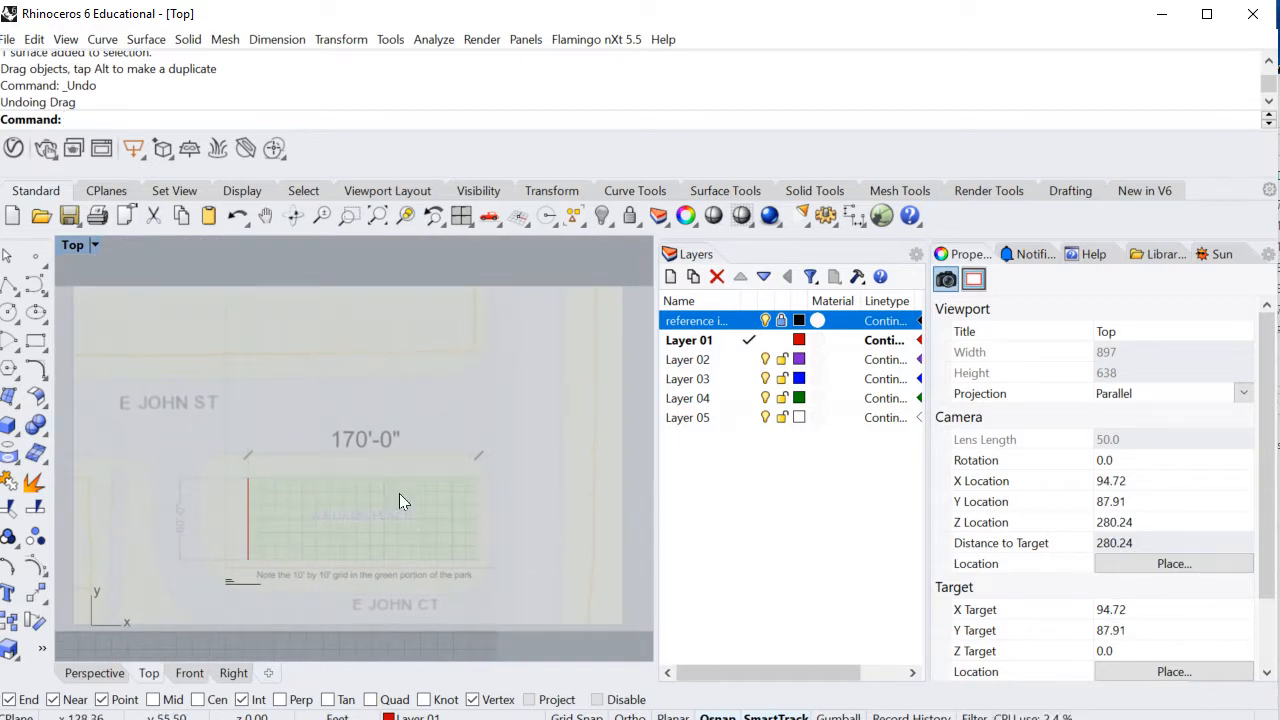
{"action": "scroll", "coordinate": [399, 492], "scroll_direction": "down", "scroll_amount": 4}
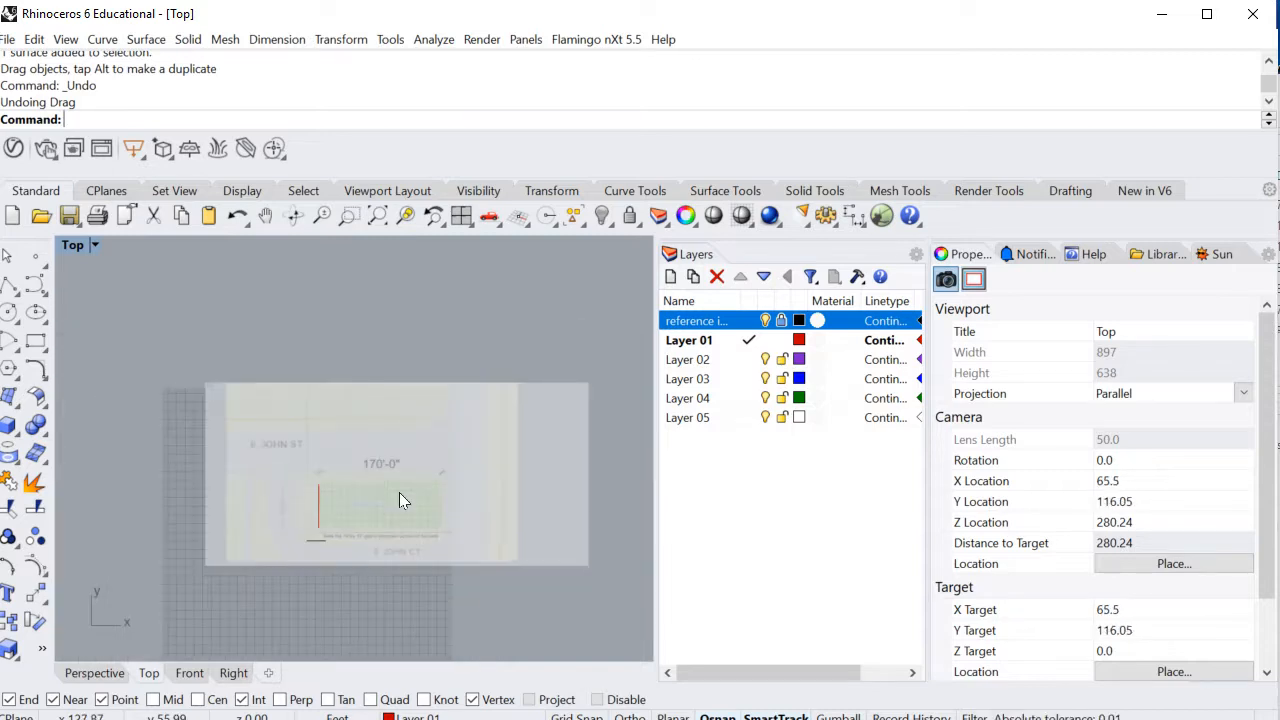